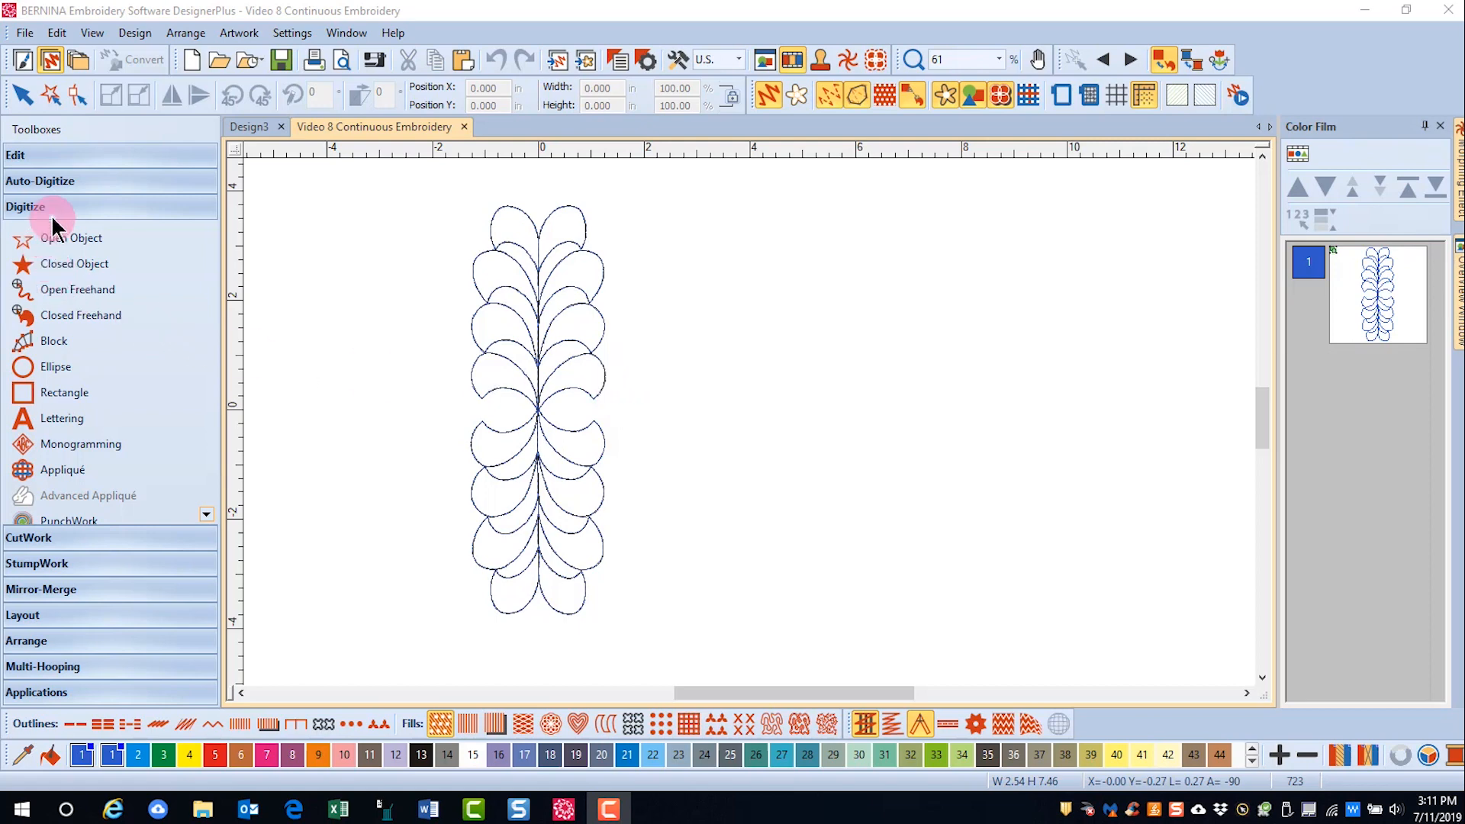
Step: Turn on the design grid and enable snapping to it in the grid options
{"action": "left_click", "coordinate": [205, 515]}
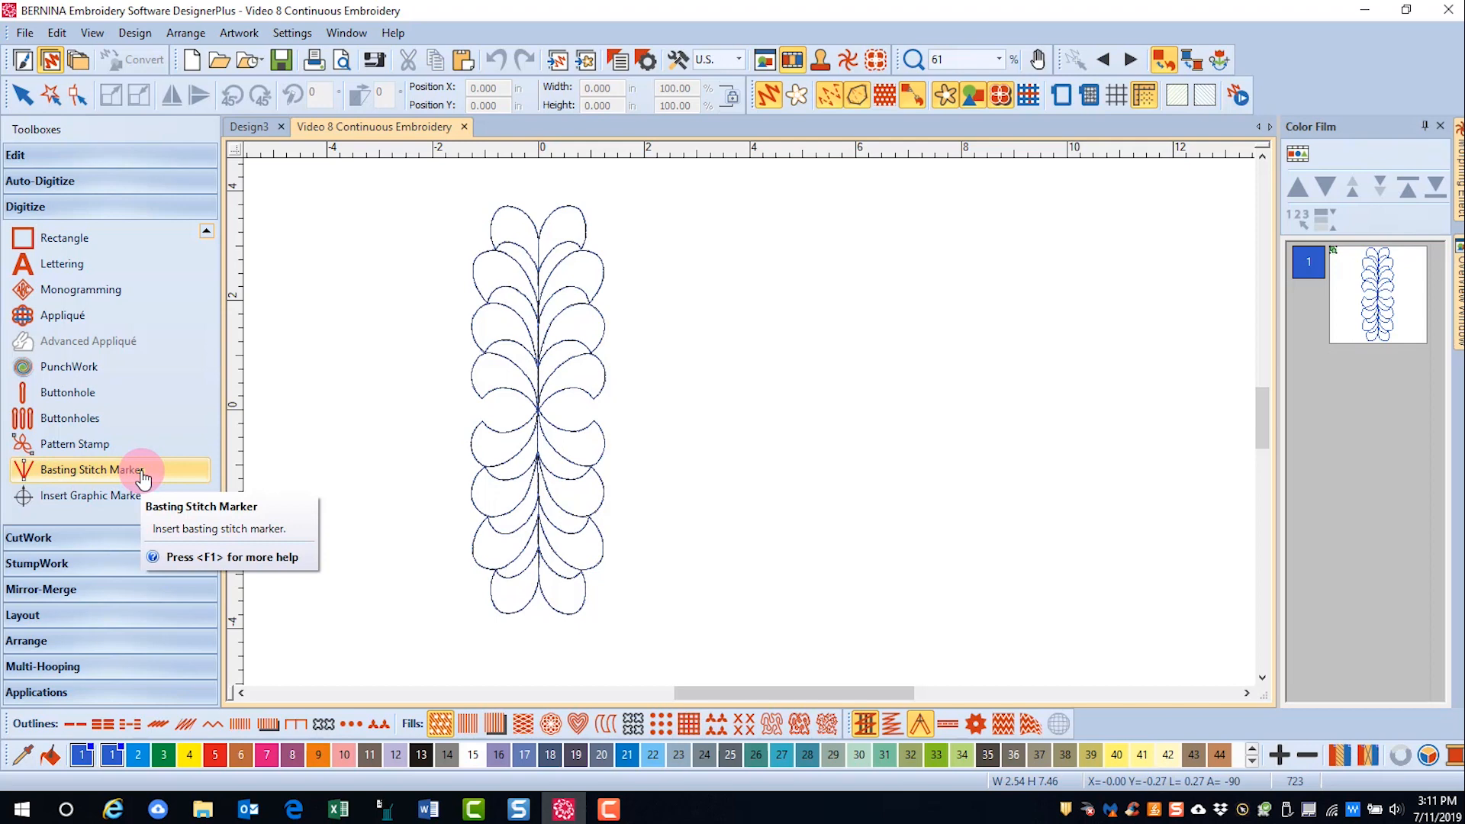
{"action": "right_click", "coordinate": [1117, 106]}
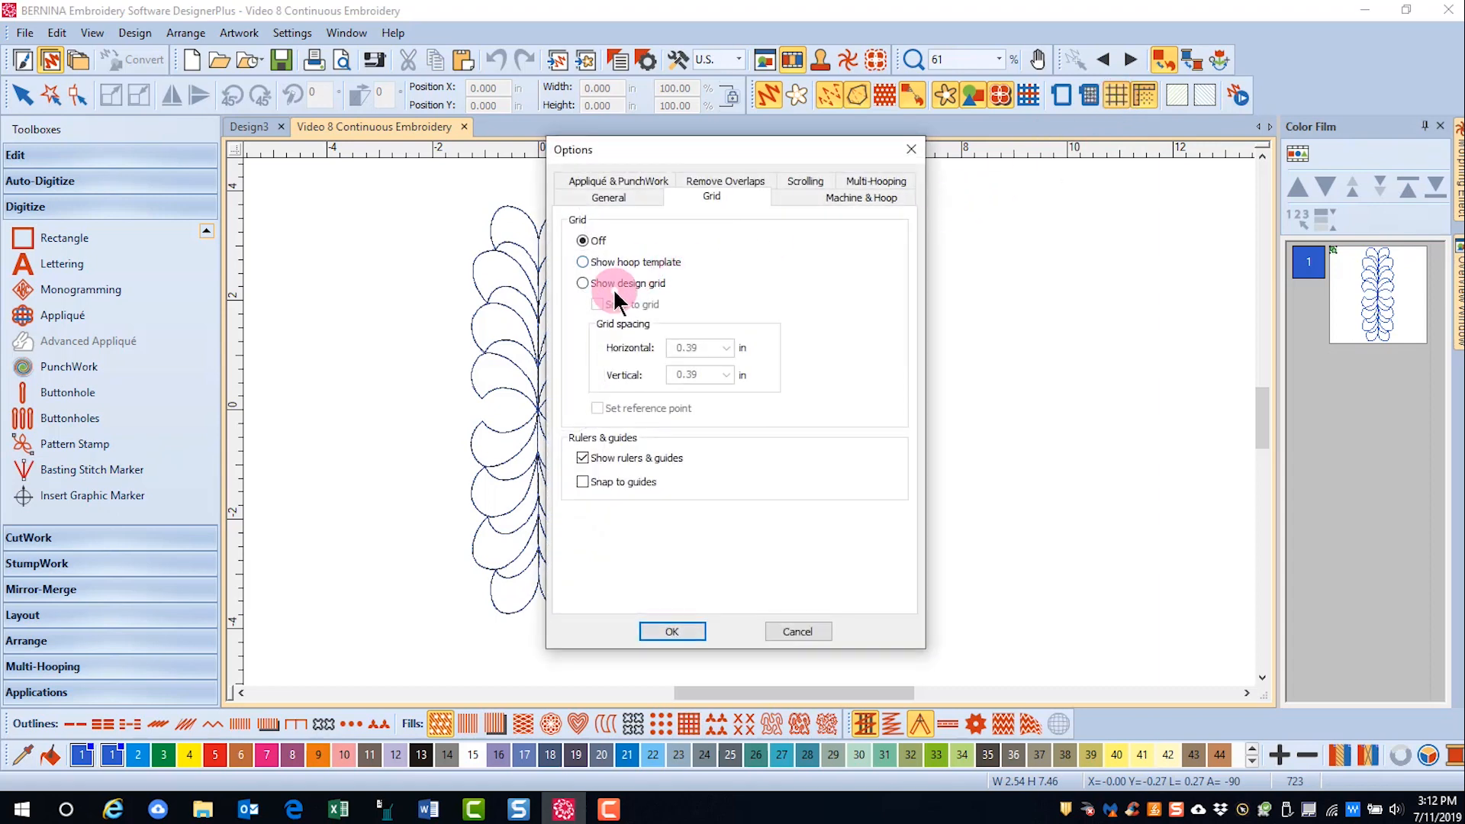
{"action": "left_click", "coordinate": [585, 284]}
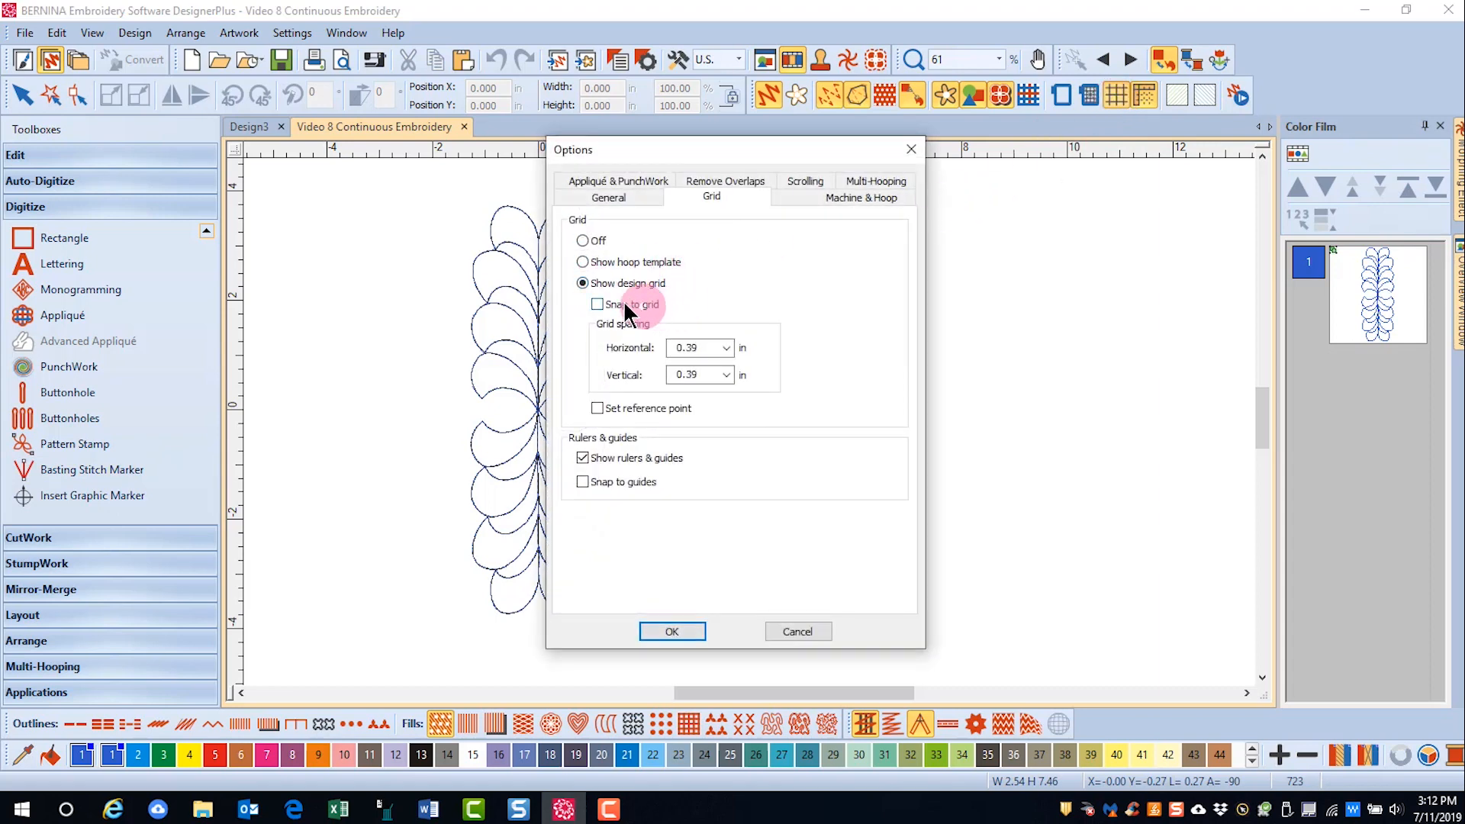
{"action": "left_click", "coordinate": [600, 304]}
{"action": "left_click", "coordinate": [668, 631]}
Step: Place a Cross2 basting stitch marker beyond the design's upper-left corner, at about X -1.95 in, Y 3.90 in
{"action": "left_click", "coordinate": [77, 471]}
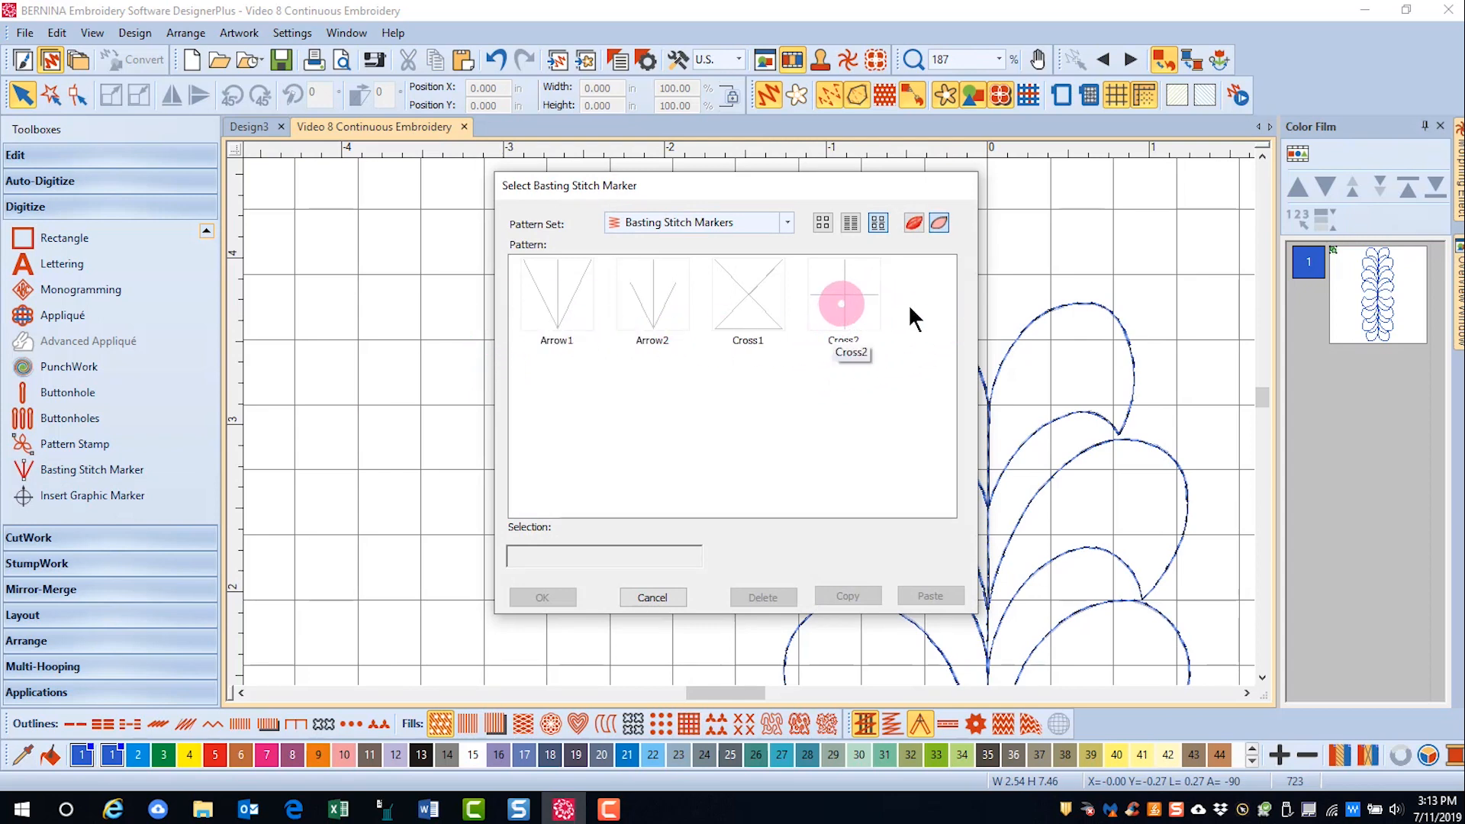
{"action": "left_click", "coordinate": [850, 312]}
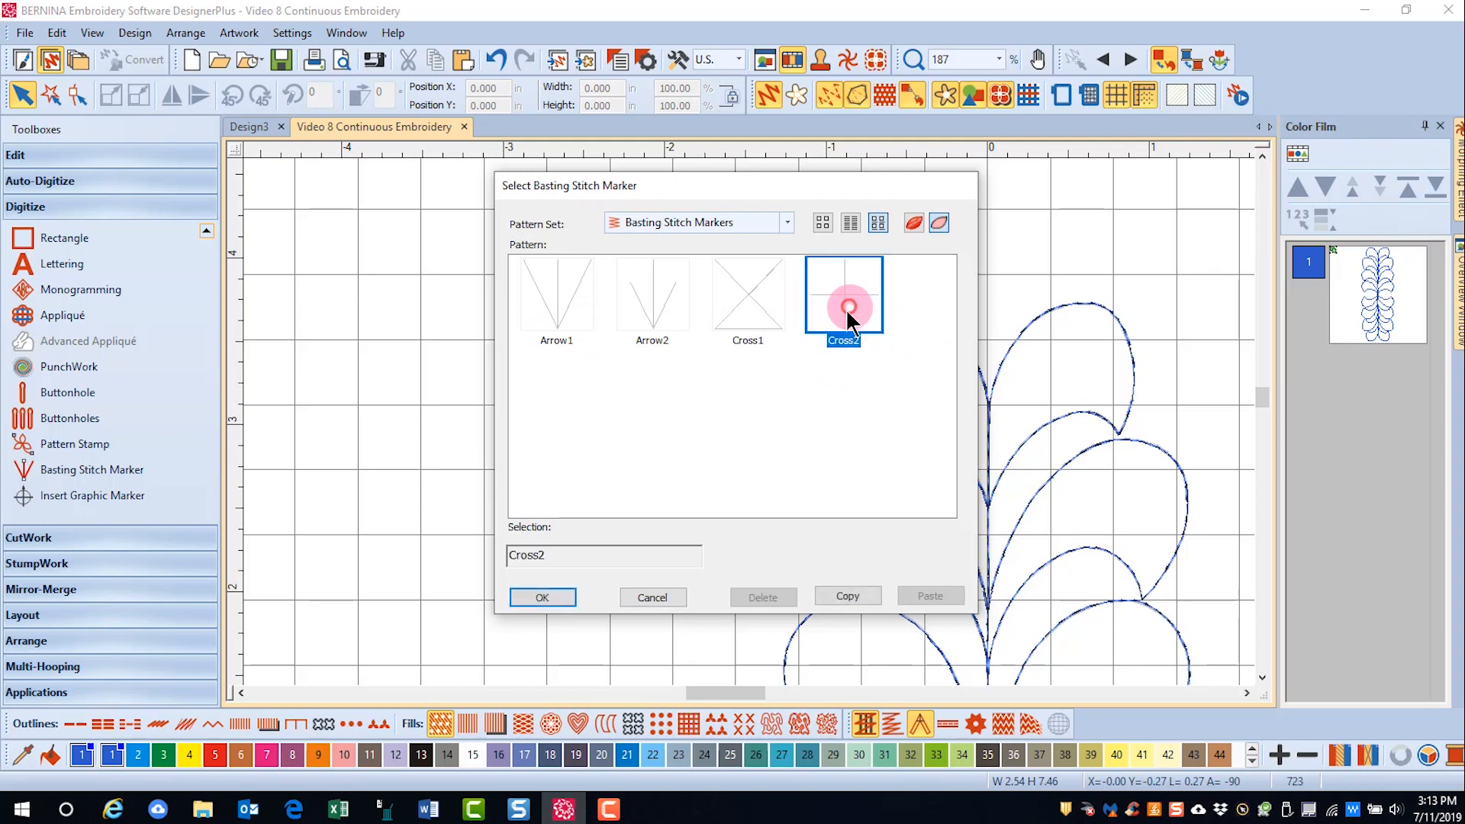
{"action": "left_click", "coordinate": [541, 596]}
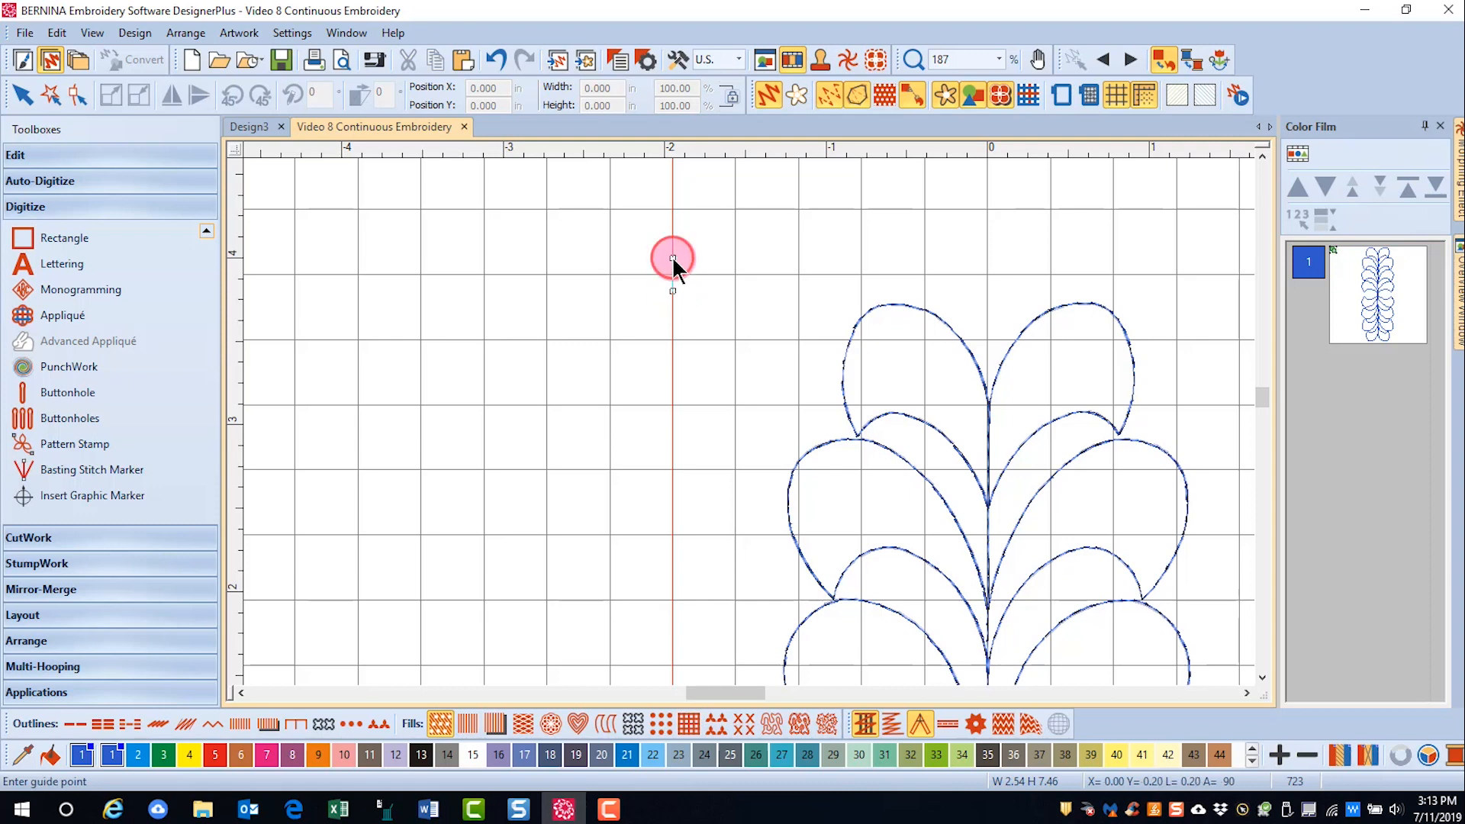
{"action": "left_click", "coordinate": [672, 275]}
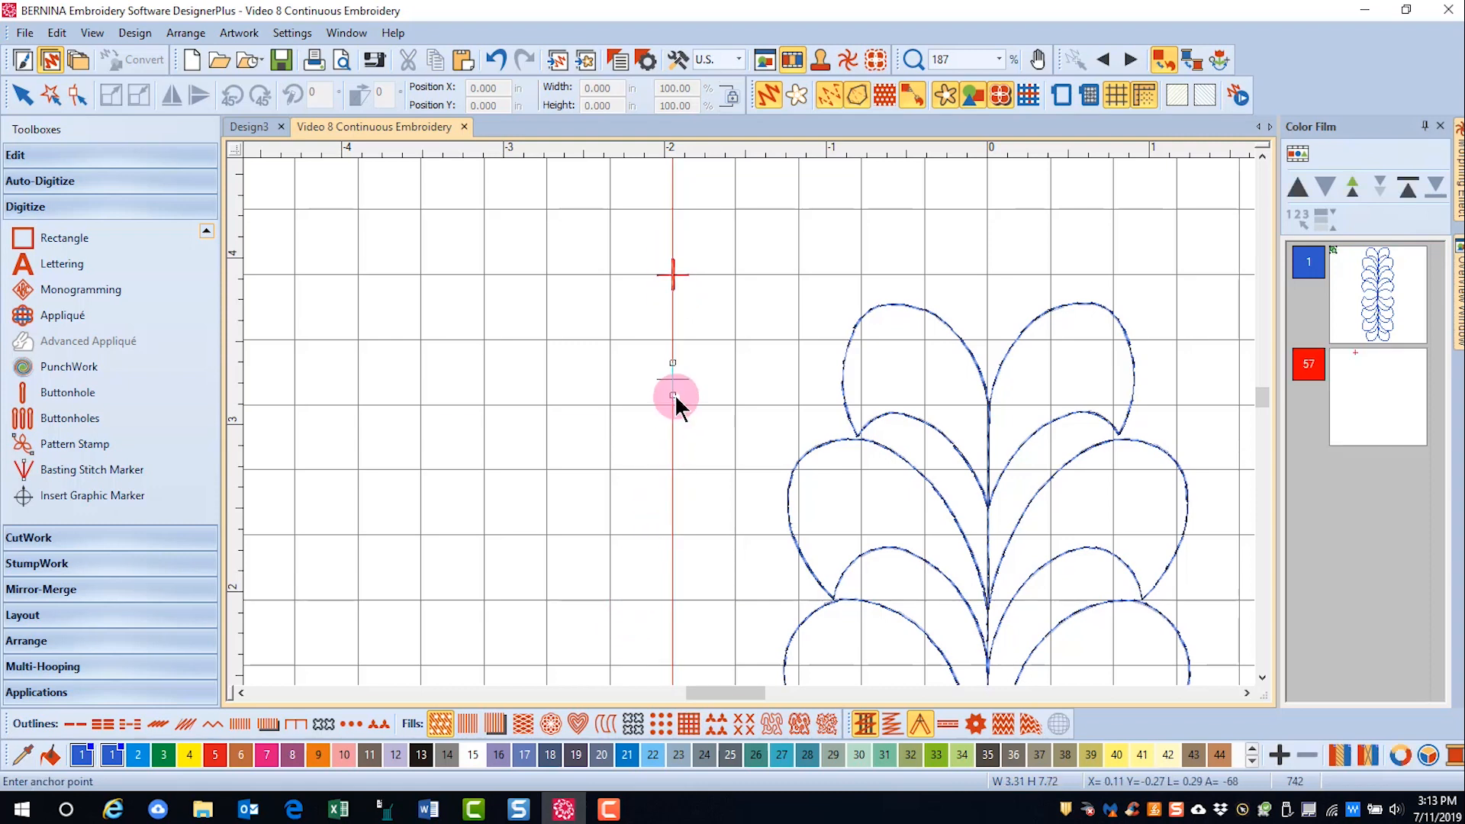
{"action": "key", "text": "Escape"}
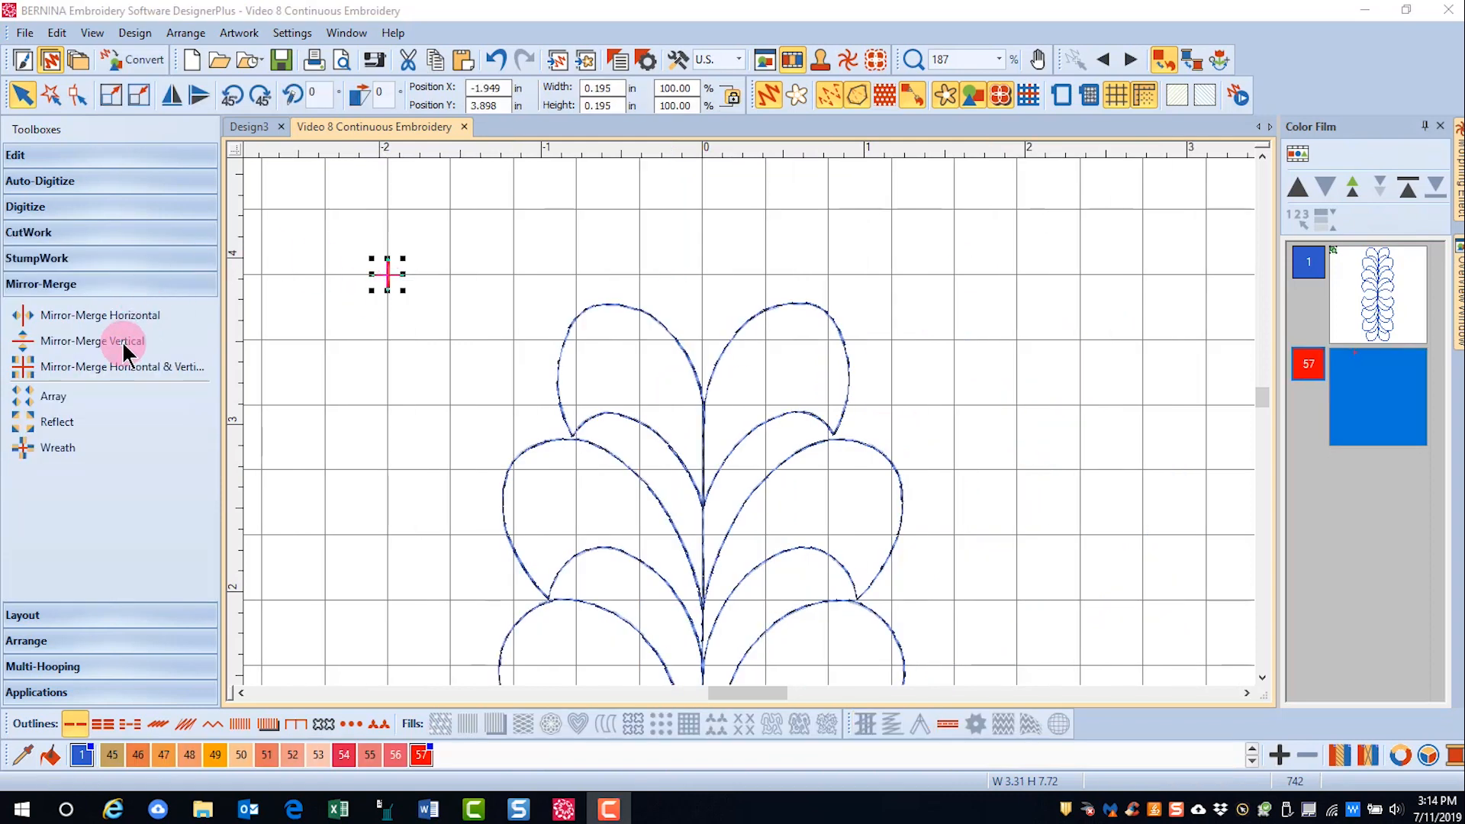
Step: Mirror-merge the cross marker horizontally about the design's centre, and mirror-merge the resulting pair vertically about the centre to mark all four corners
{"action": "left_click", "coordinate": [76, 315]}
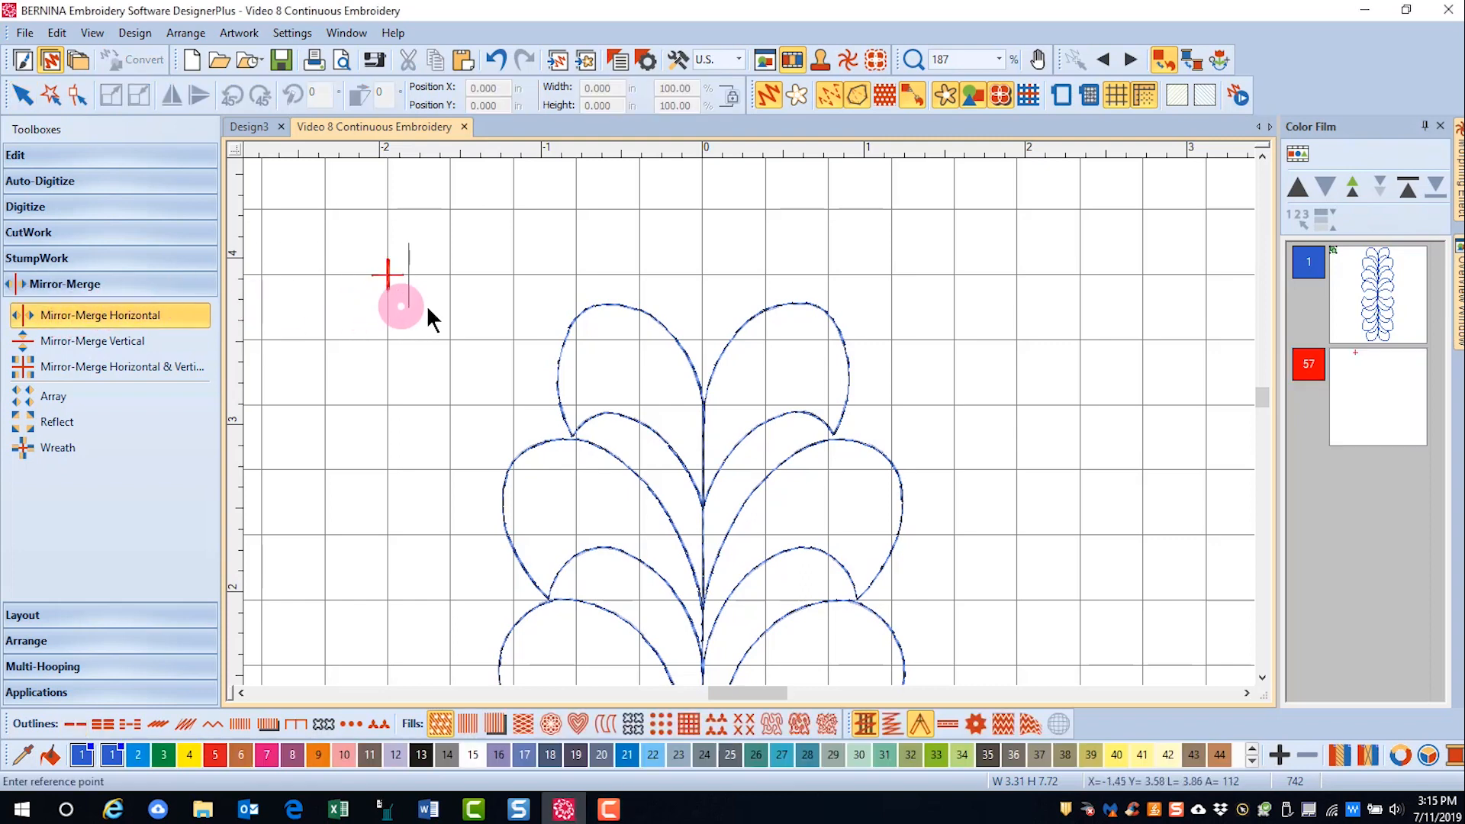
{"action": "left_click", "coordinate": [703, 295]}
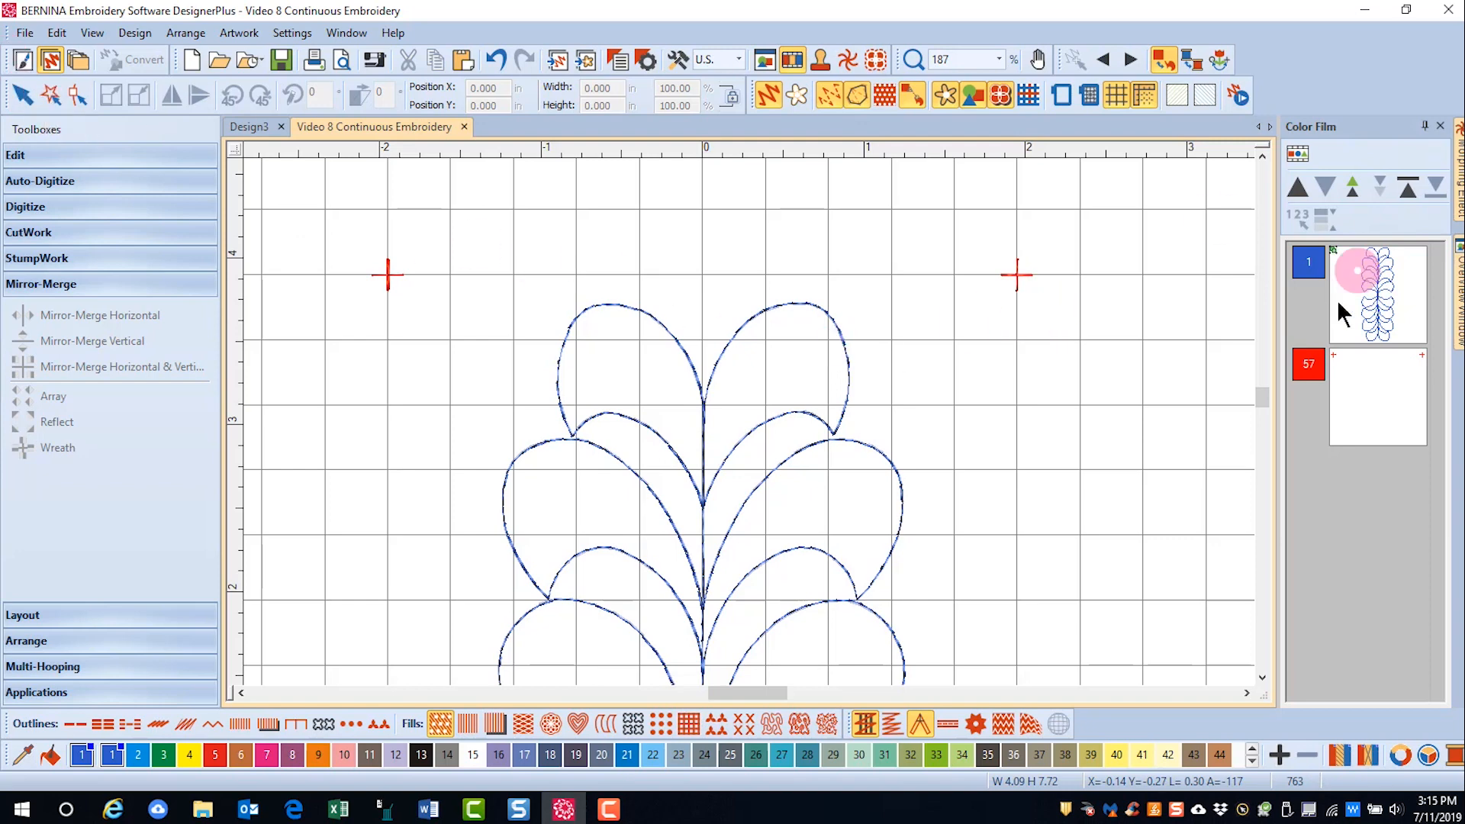
{"action": "left_click", "coordinate": [1378, 426]}
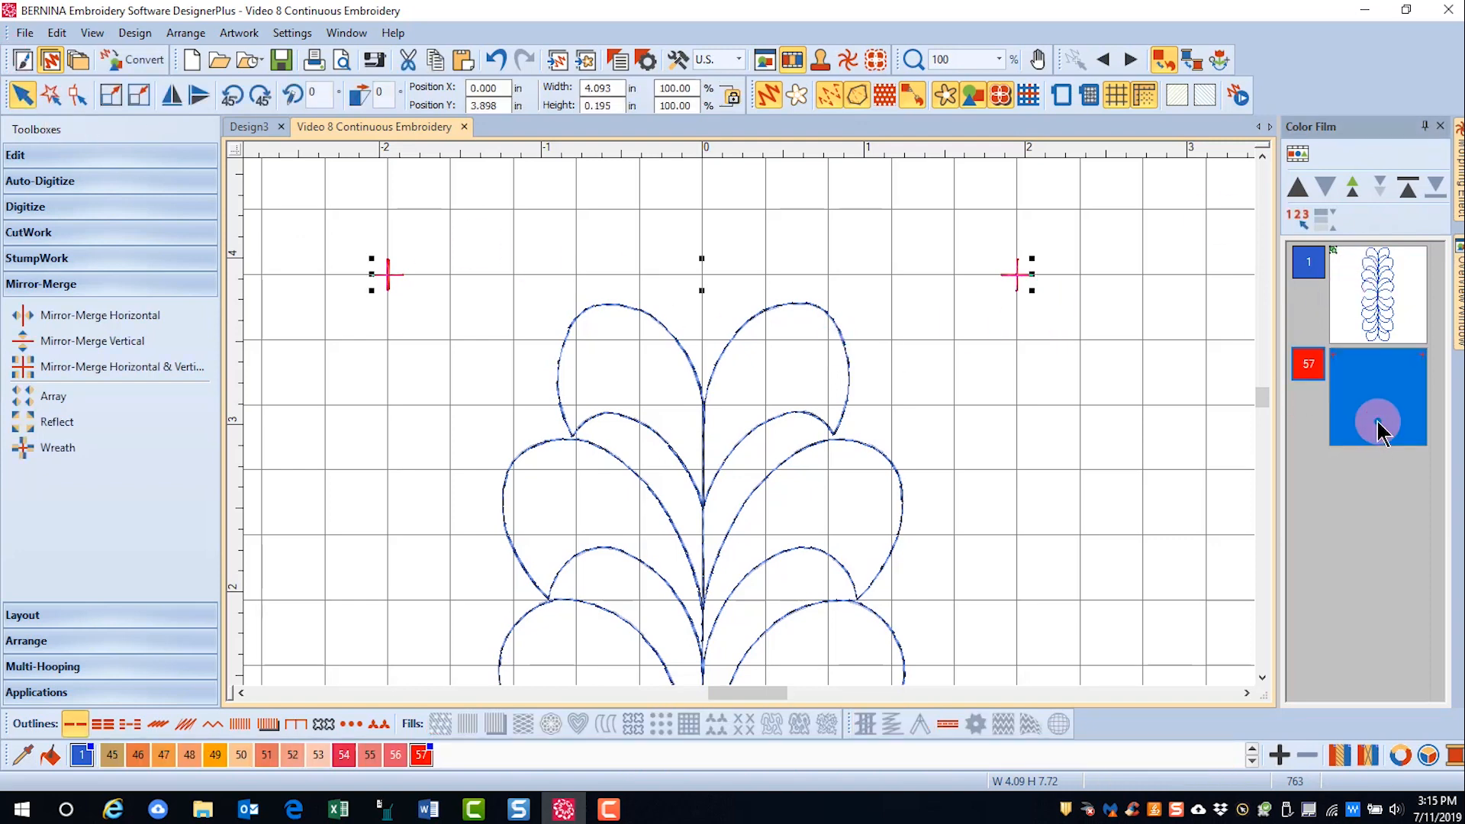
{"action": "scroll", "coordinate": [731, 429], "scroll_direction": "down", "scroll_amount": 3}
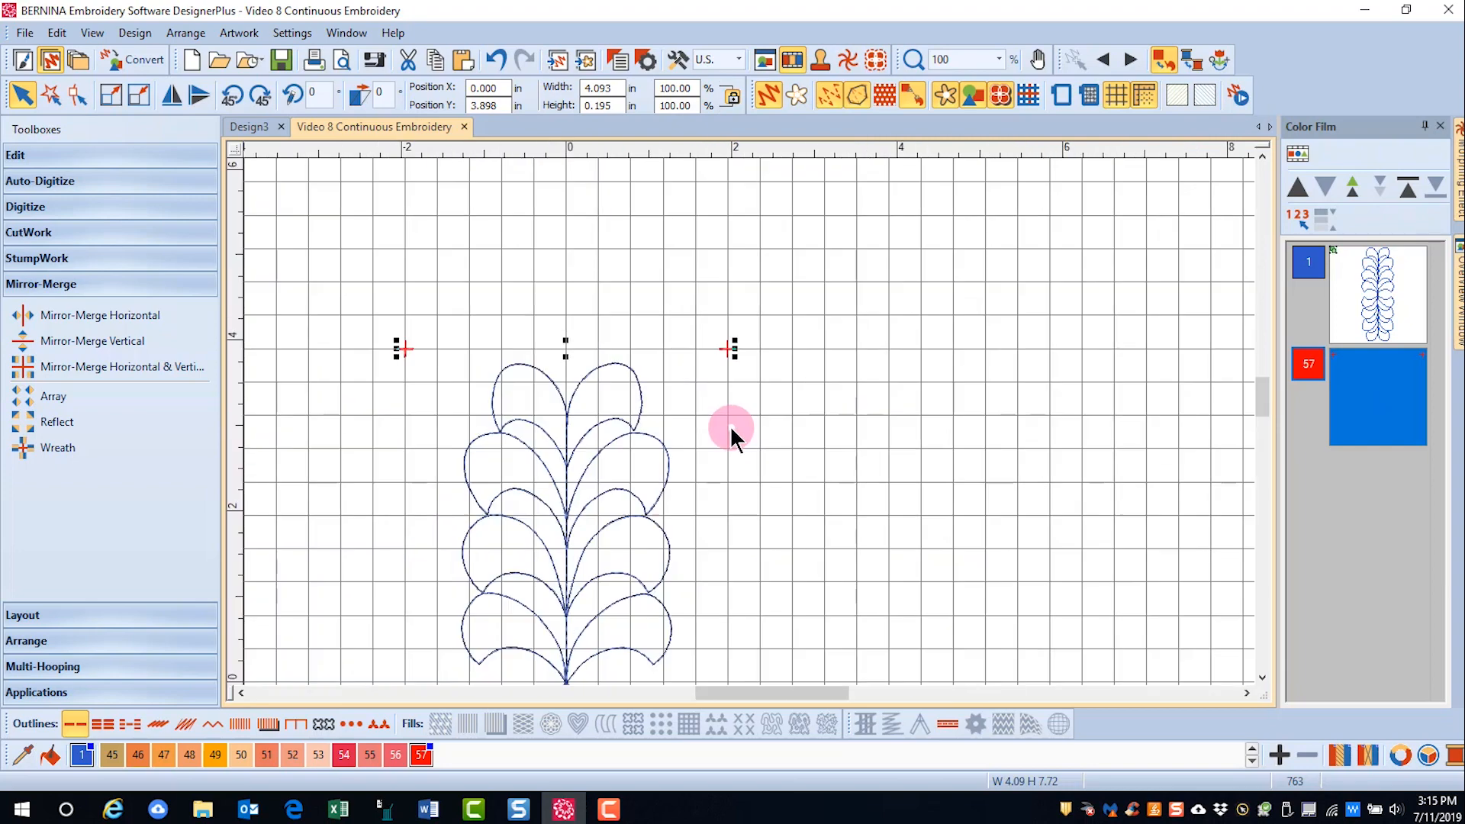
{"action": "scroll", "coordinate": [731, 428], "scroll_direction": "down", "scroll_amount": 2}
{"action": "left_click_drag", "start_coordinate": [1263, 401], "coordinate": [1270, 424]}
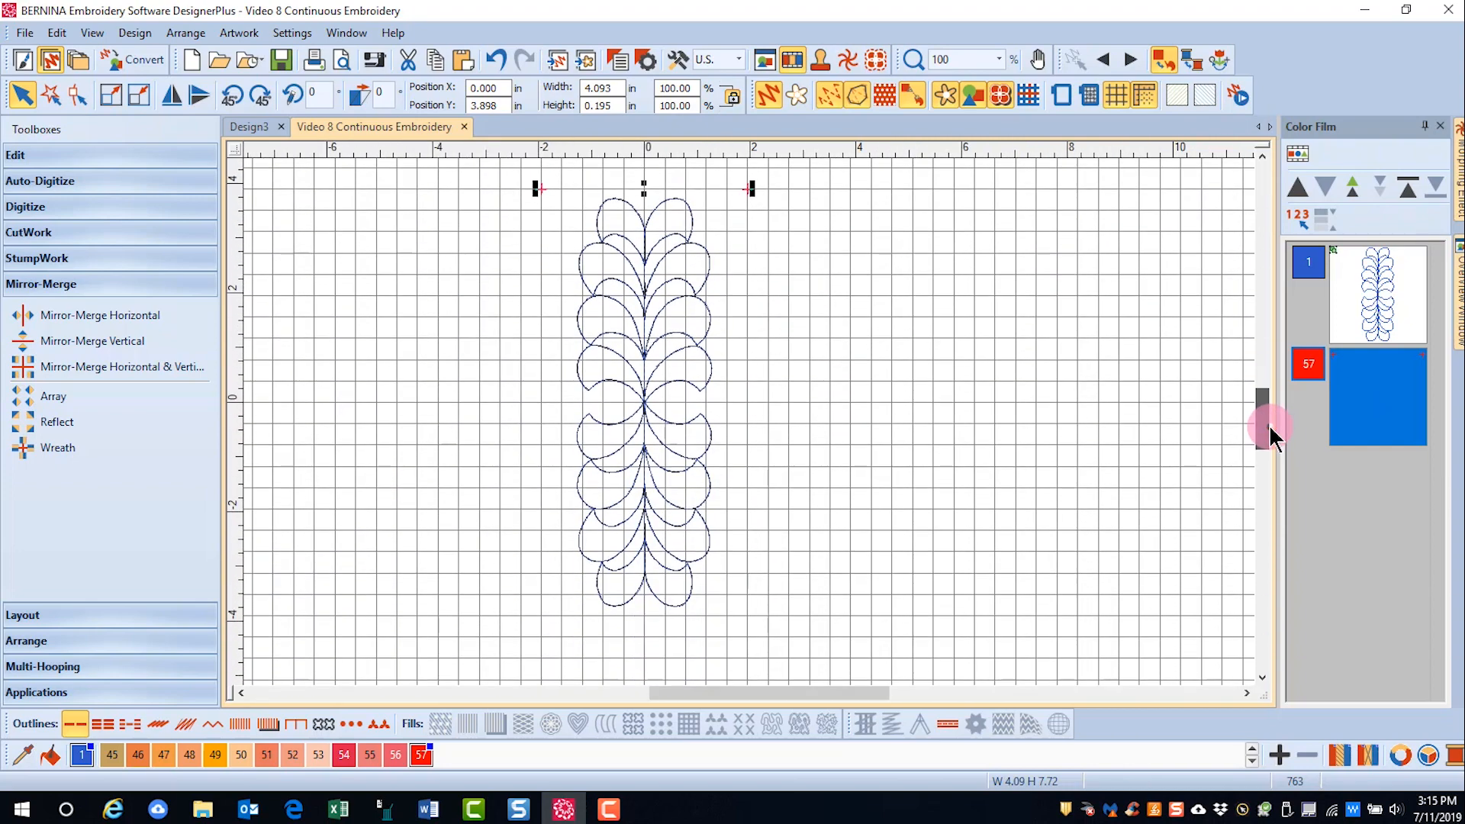
{"action": "left_click", "coordinate": [78, 350]}
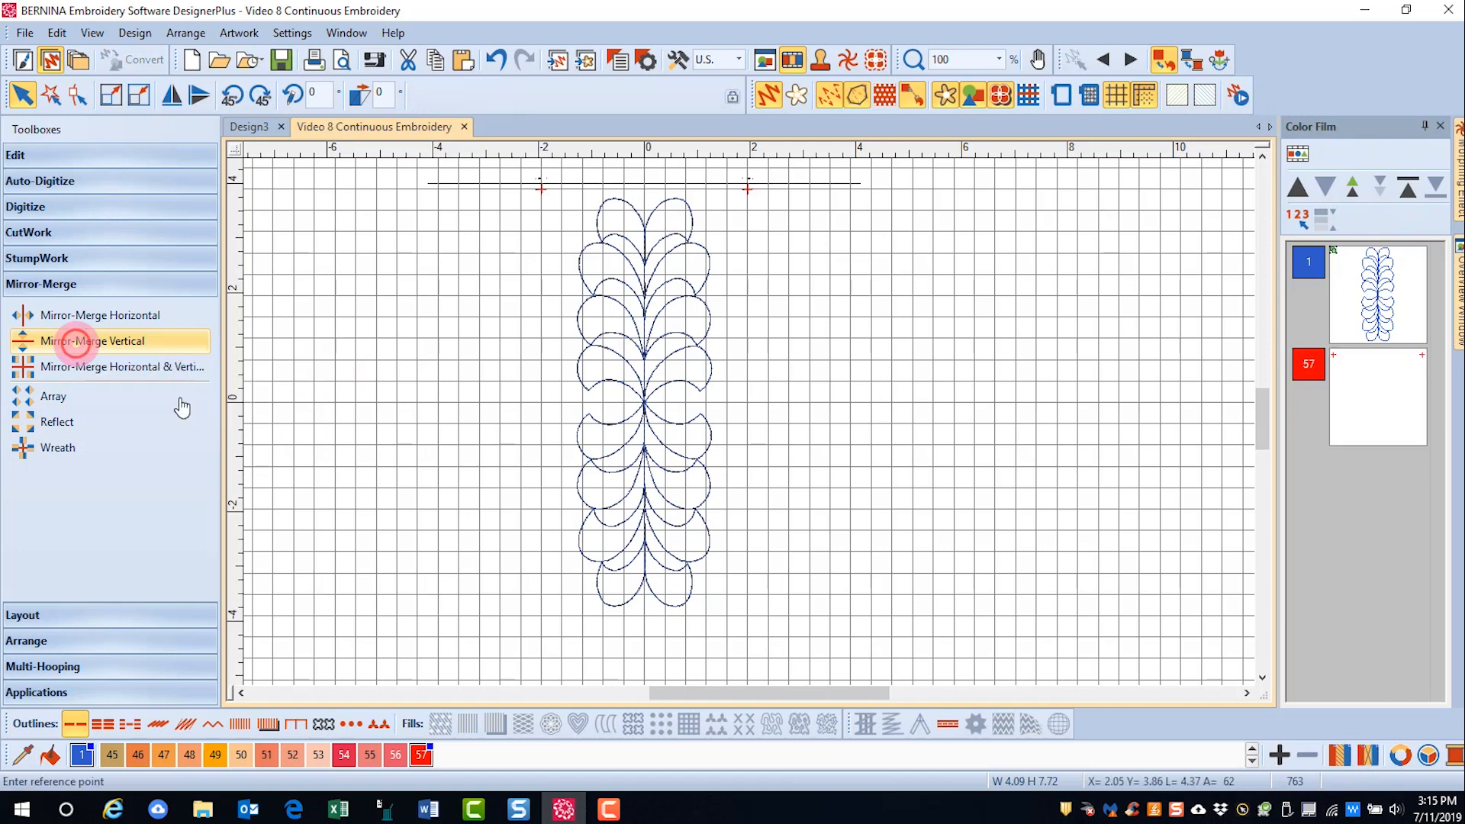
{"action": "left_click", "coordinate": [653, 401]}
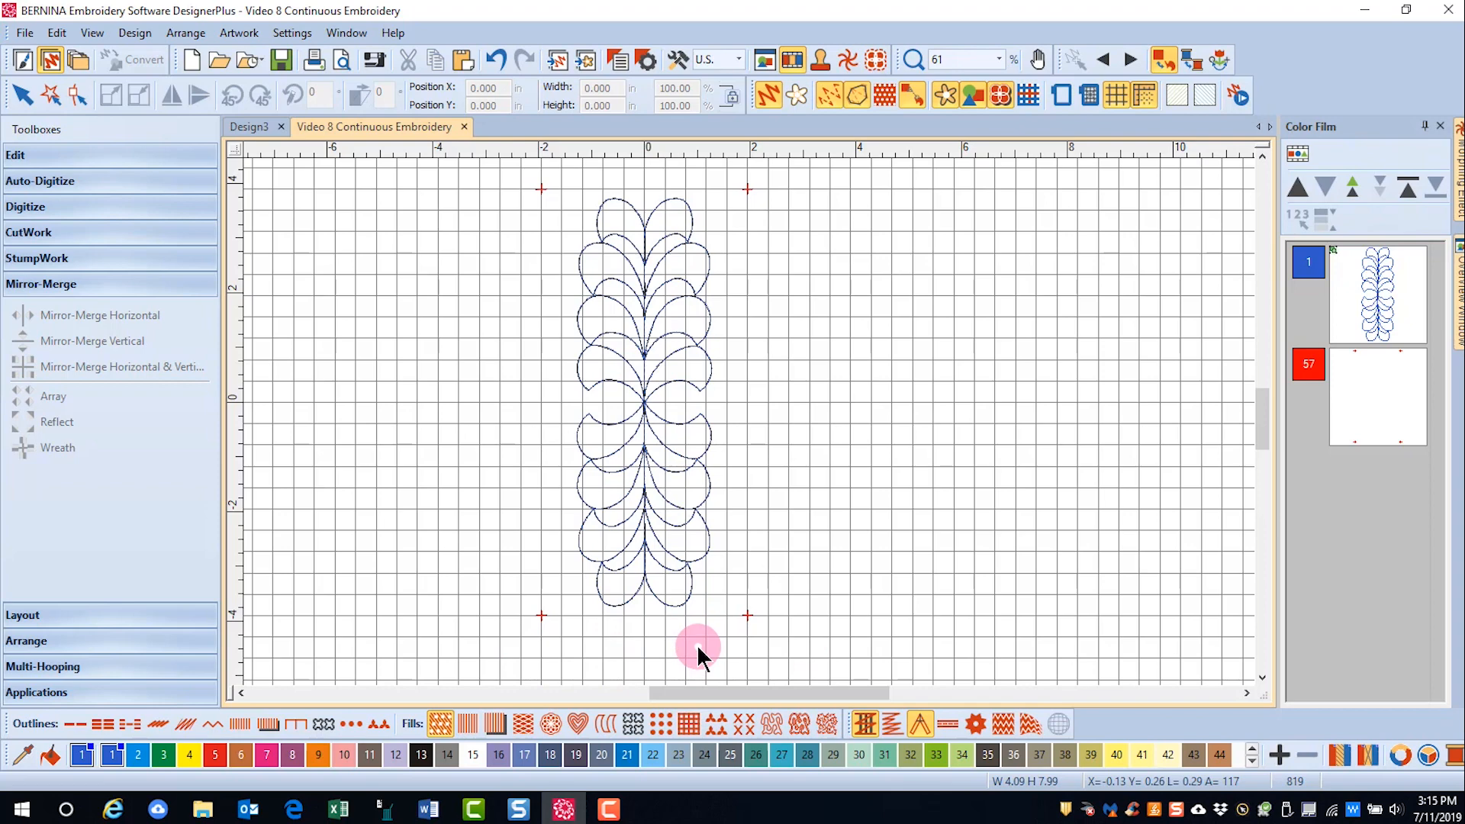
Step: Recolor the two cross markers below the design to green, color 3
{"action": "left_click_drag", "start_coordinate": [509, 589], "coordinate": [809, 539]}
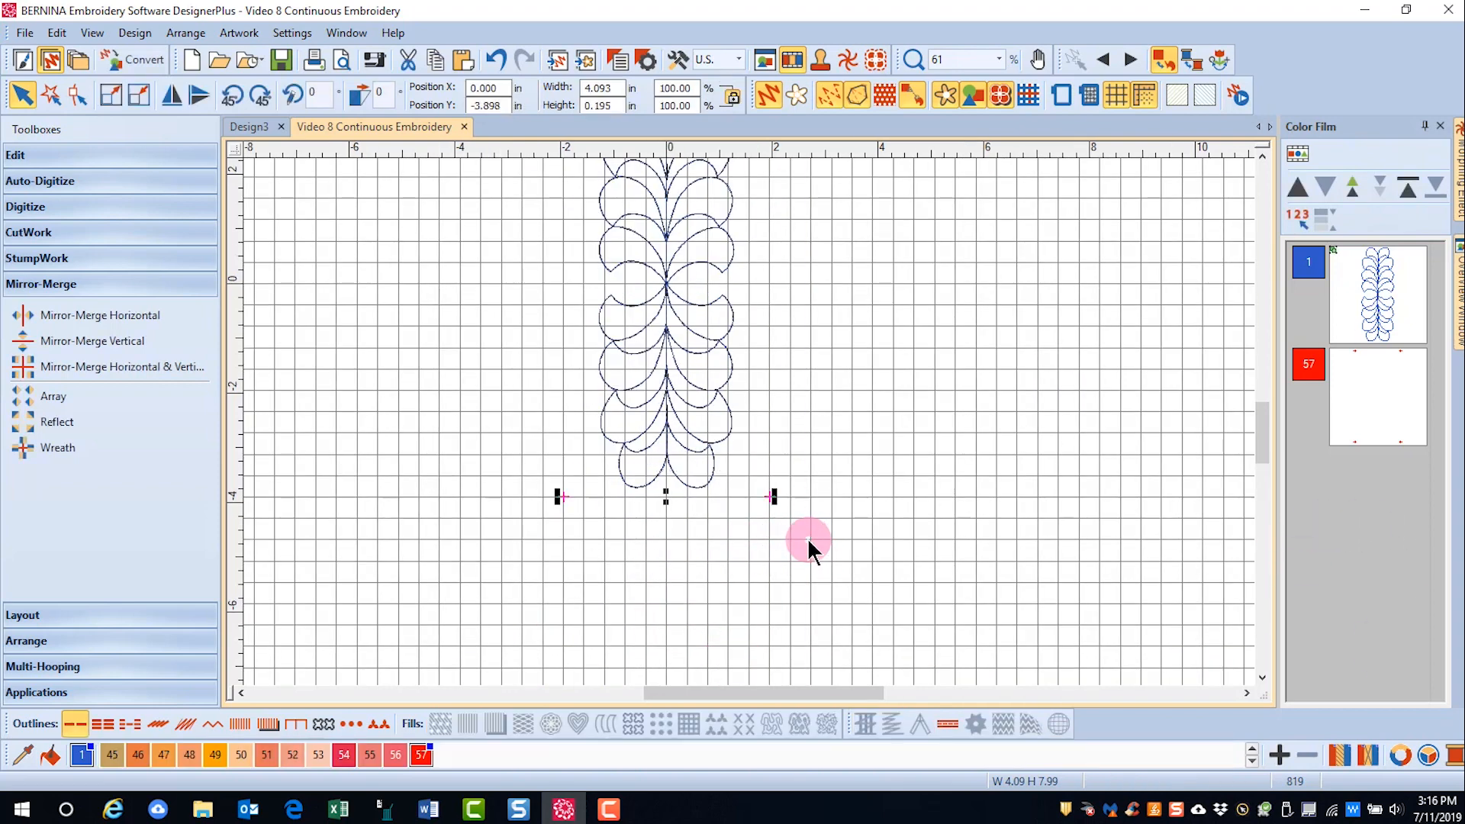
{"action": "left_click", "coordinate": [1251, 750]}
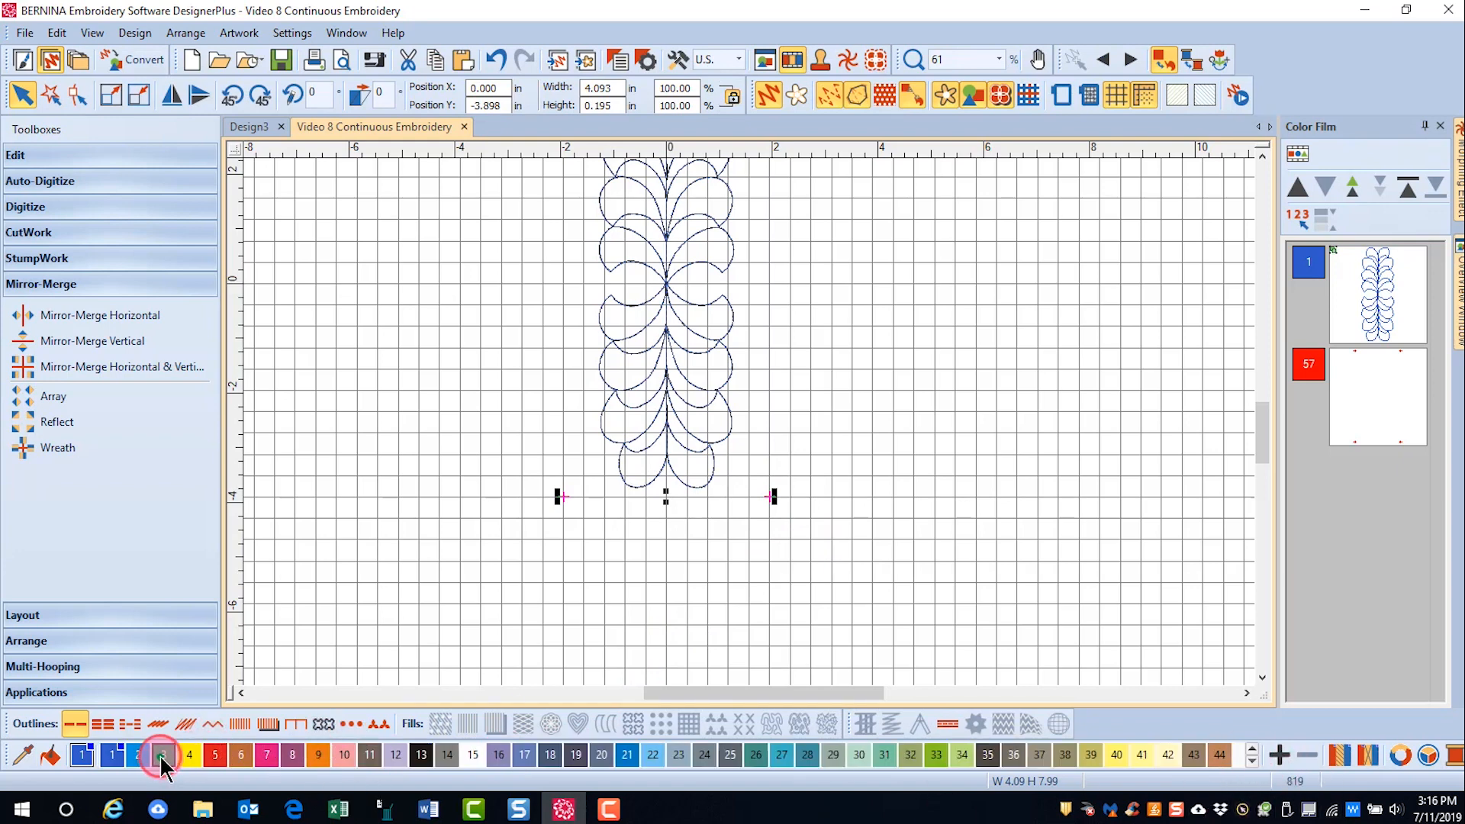
{"action": "left_click", "coordinate": [164, 755]}
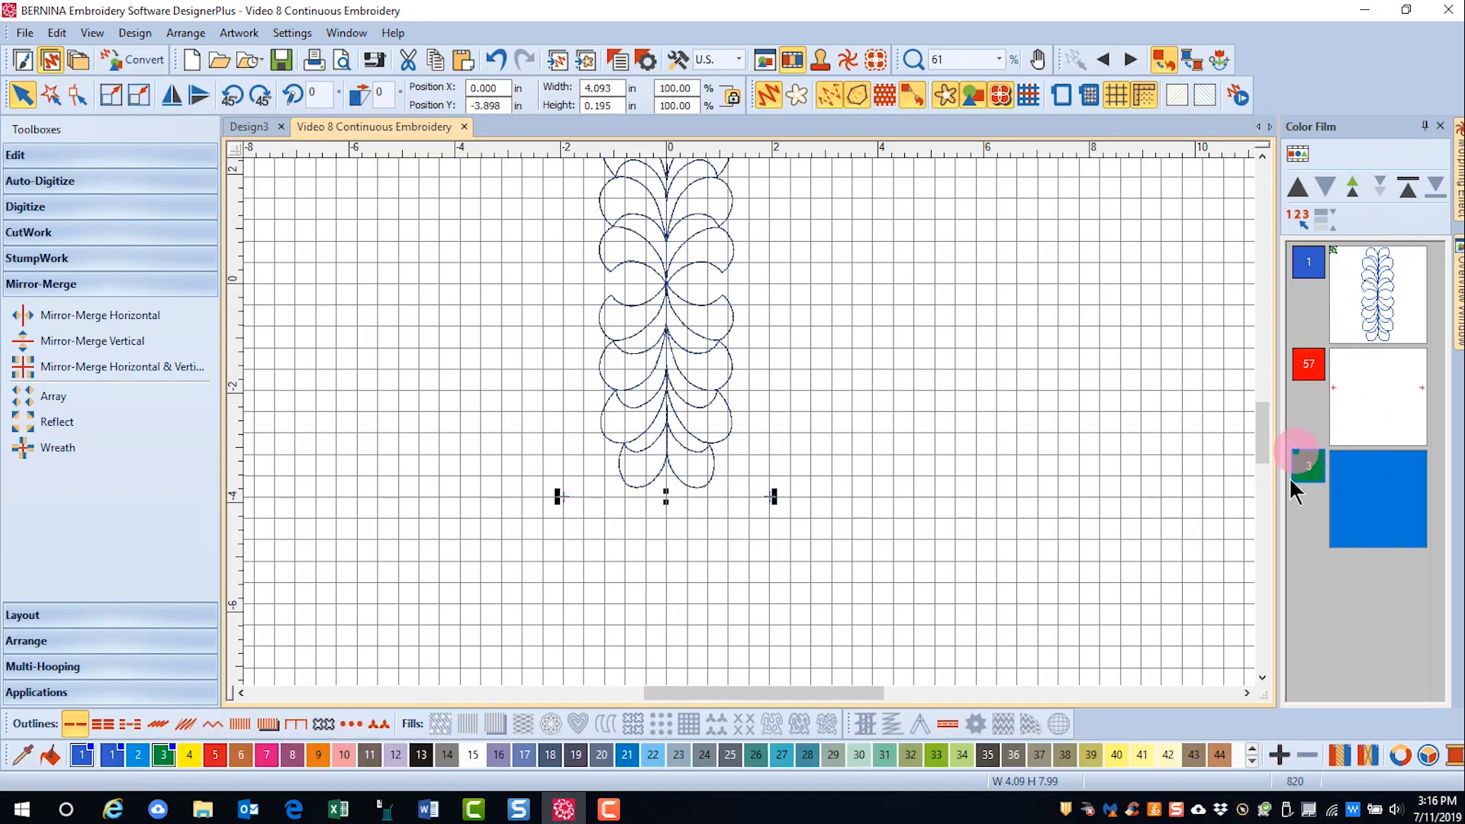
Step: Align the upper pair of red markers with the top of the feather design
{"action": "scroll", "coordinate": [1260, 435], "scroll_direction": "up", "scroll_amount": 5}
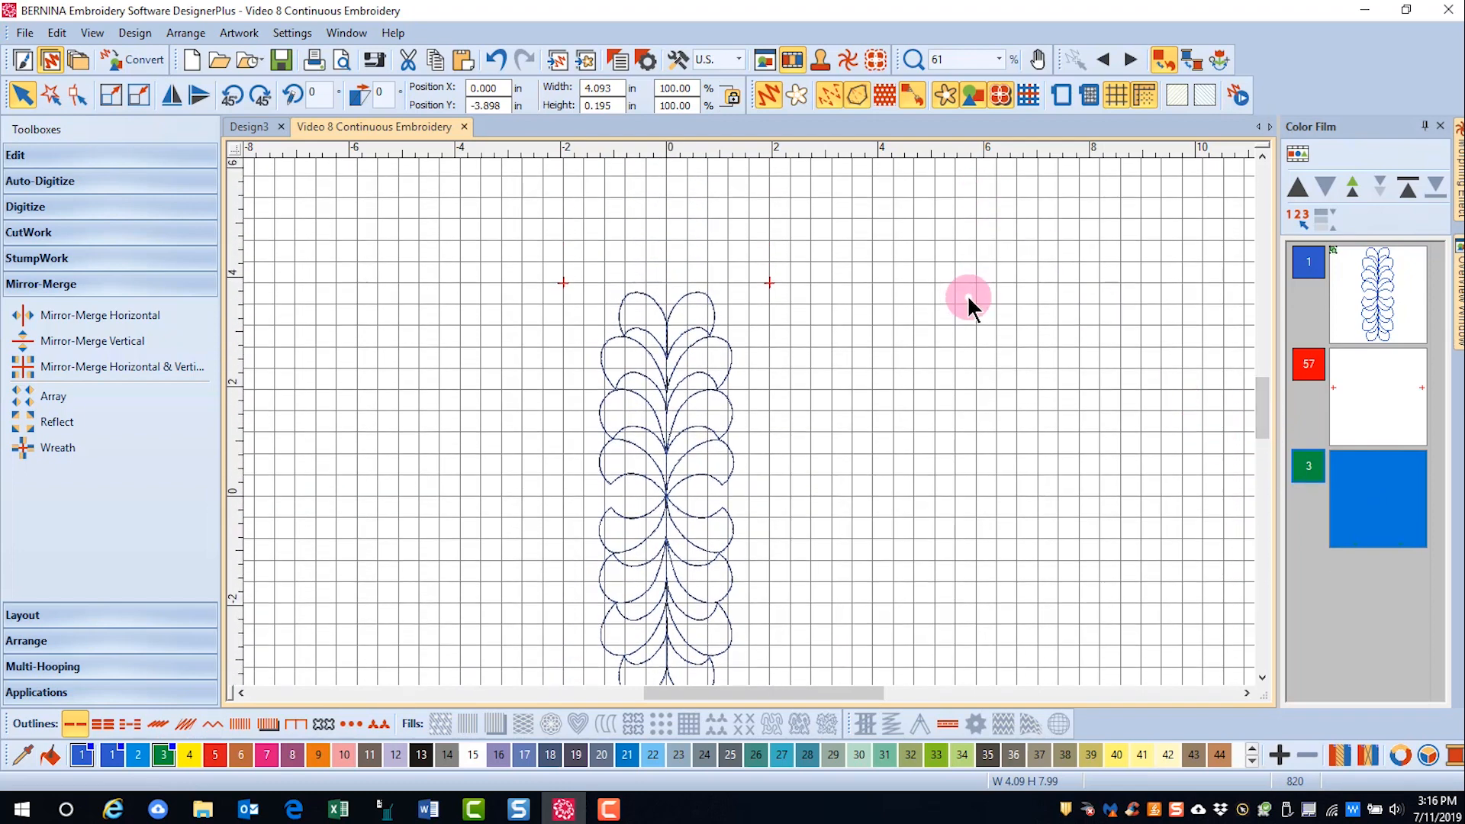
{"action": "left_click", "coordinate": [55, 647]}
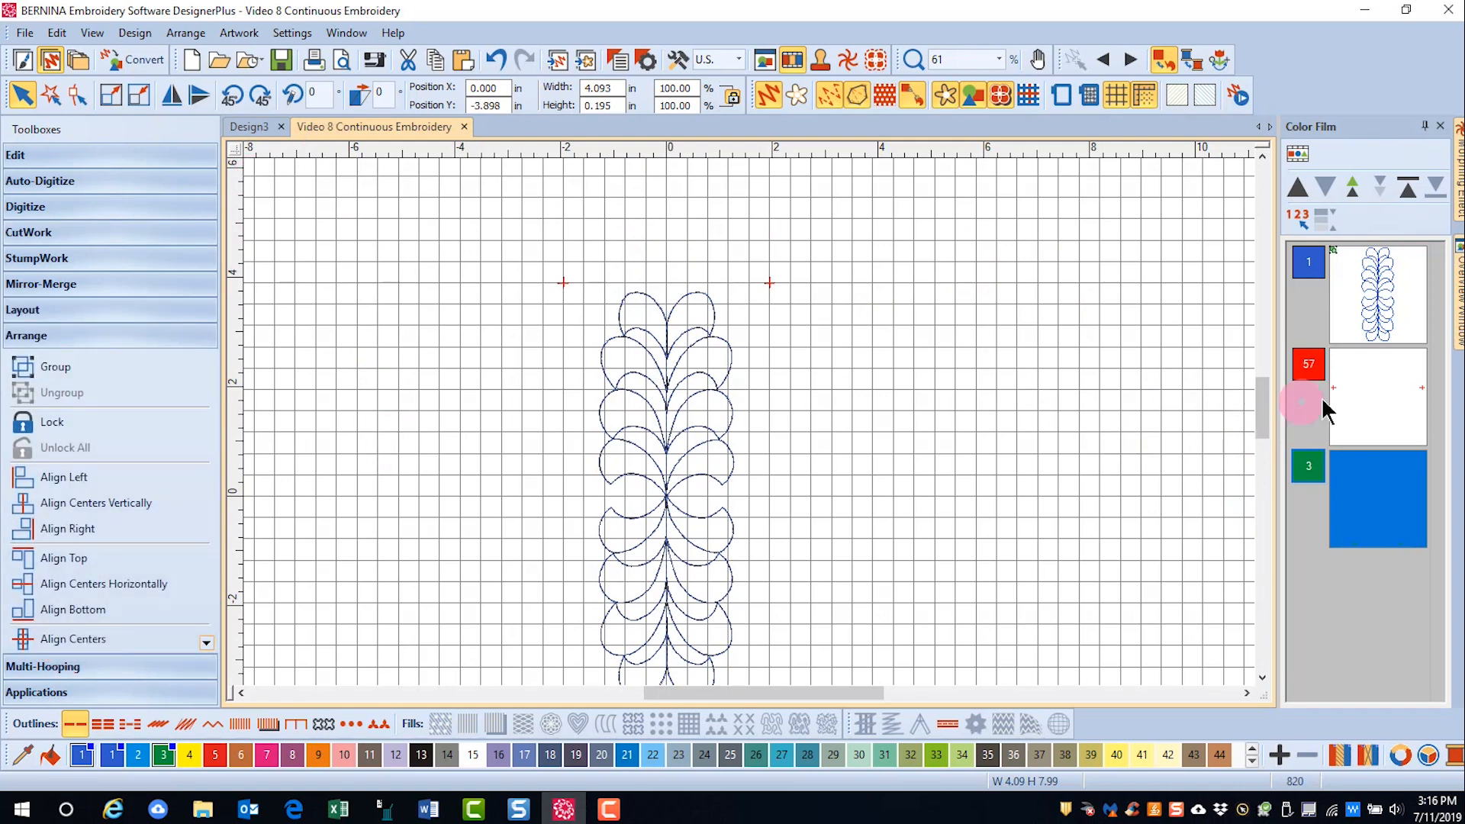
{"action": "left_click", "coordinate": [1390, 402]}
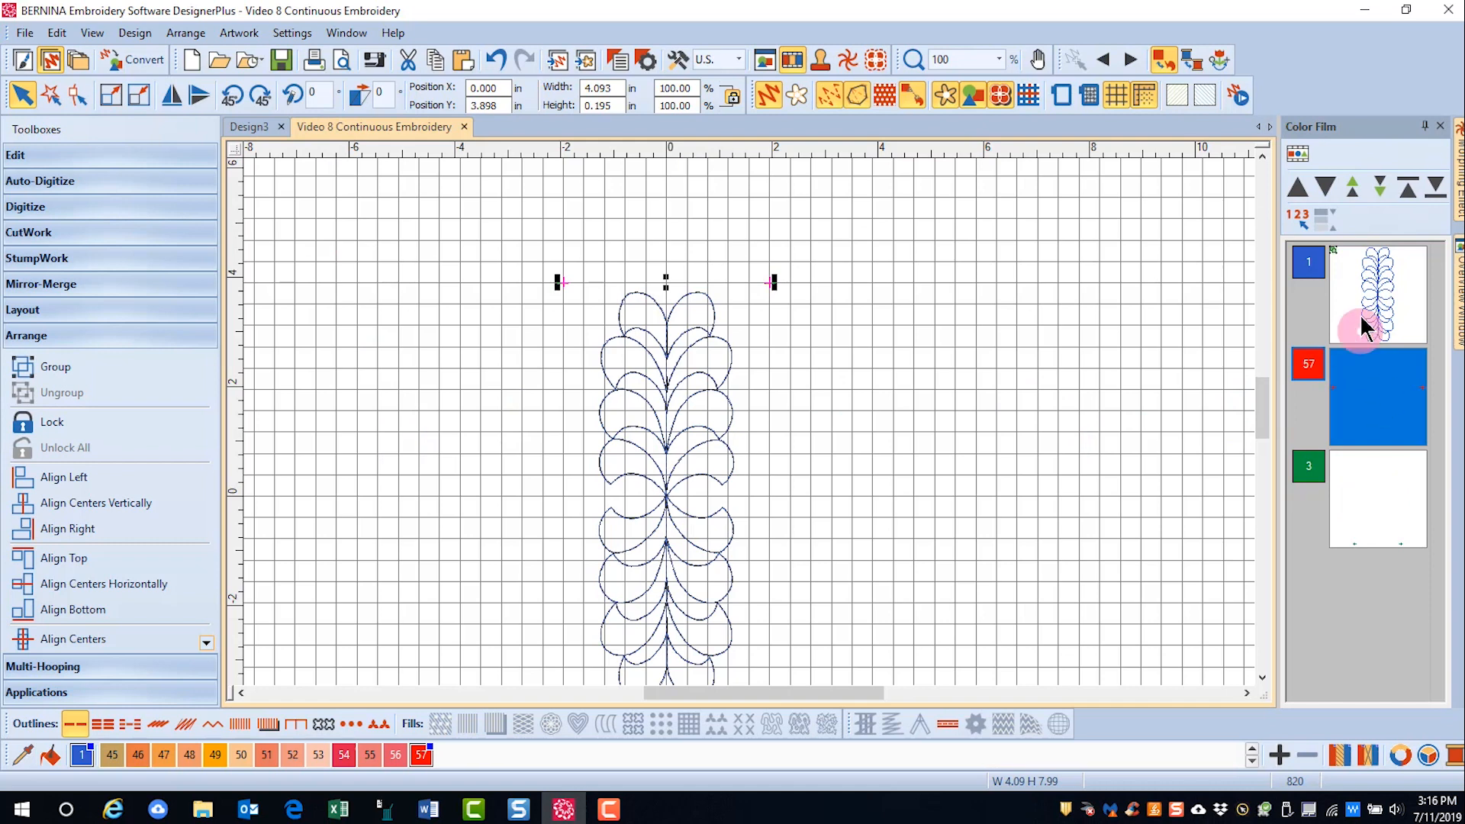
{"action": "left_click", "coordinate": [1378, 297]}
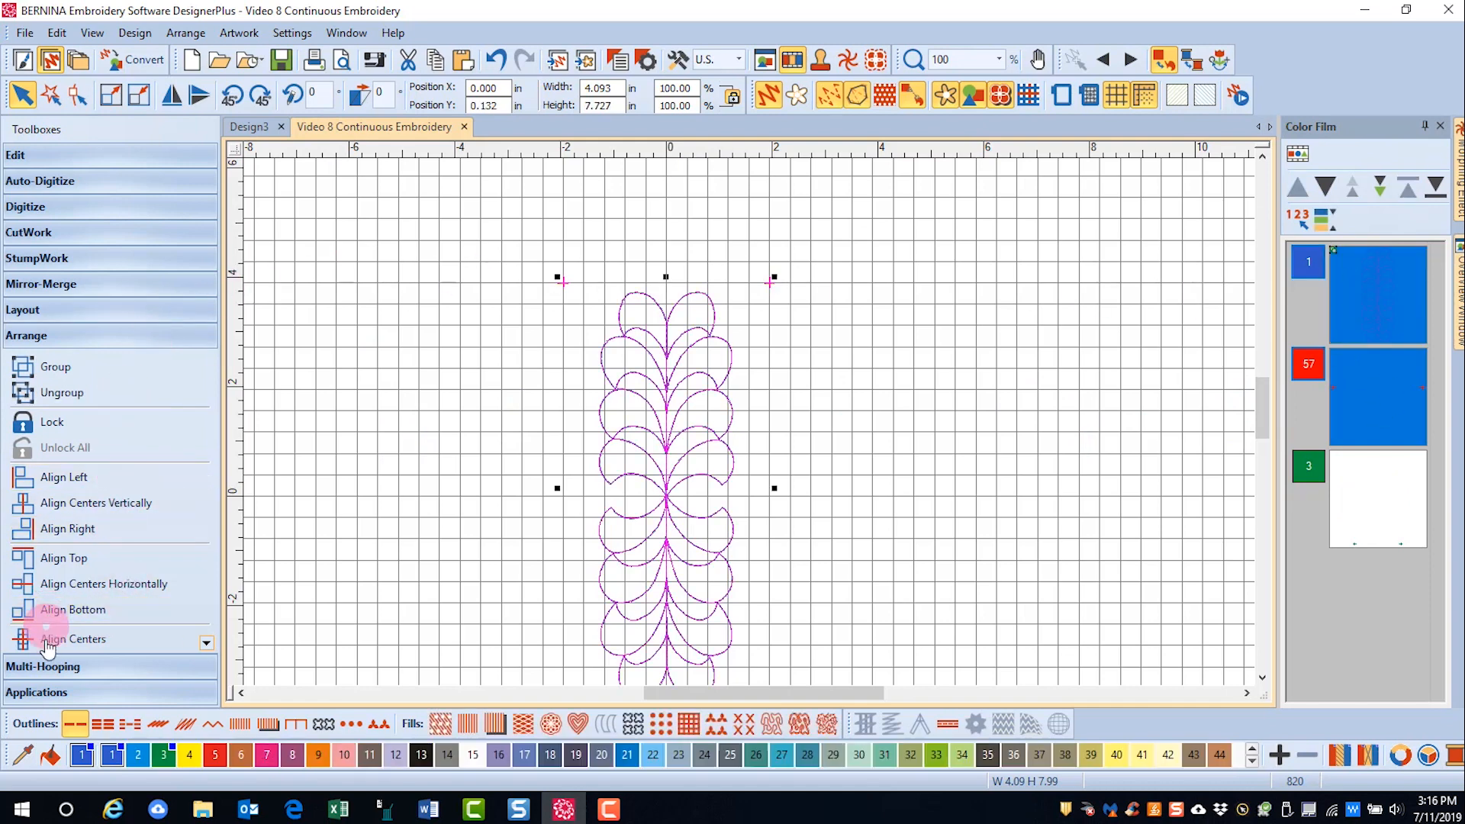
{"action": "left_click", "coordinate": [52, 564]}
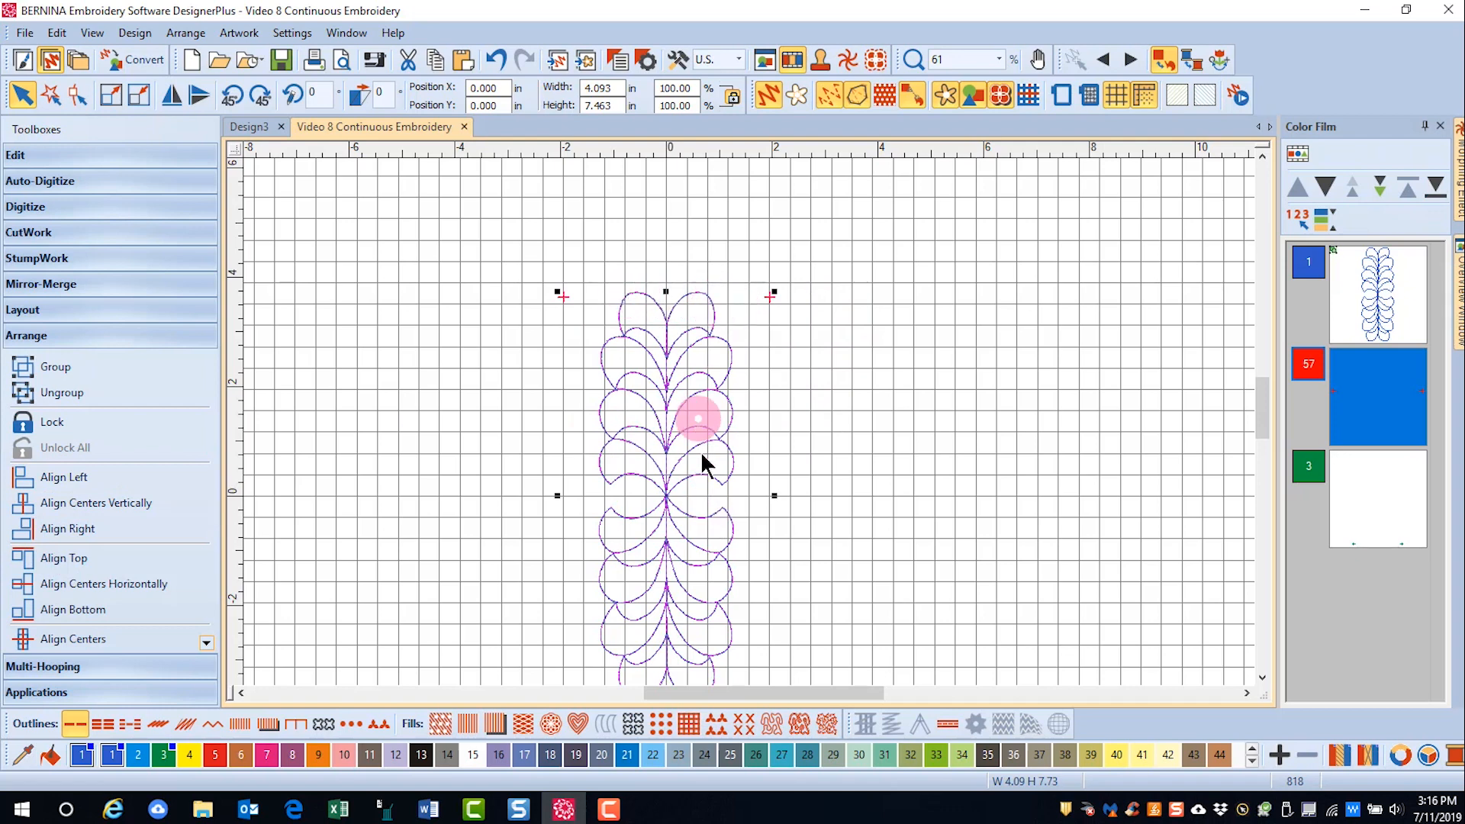
Step: Align the lower pair of green markers with the bottom of the feather design
{"action": "scroll", "coordinate": [1259, 437], "scroll_direction": "down", "scroll_amount": 2}
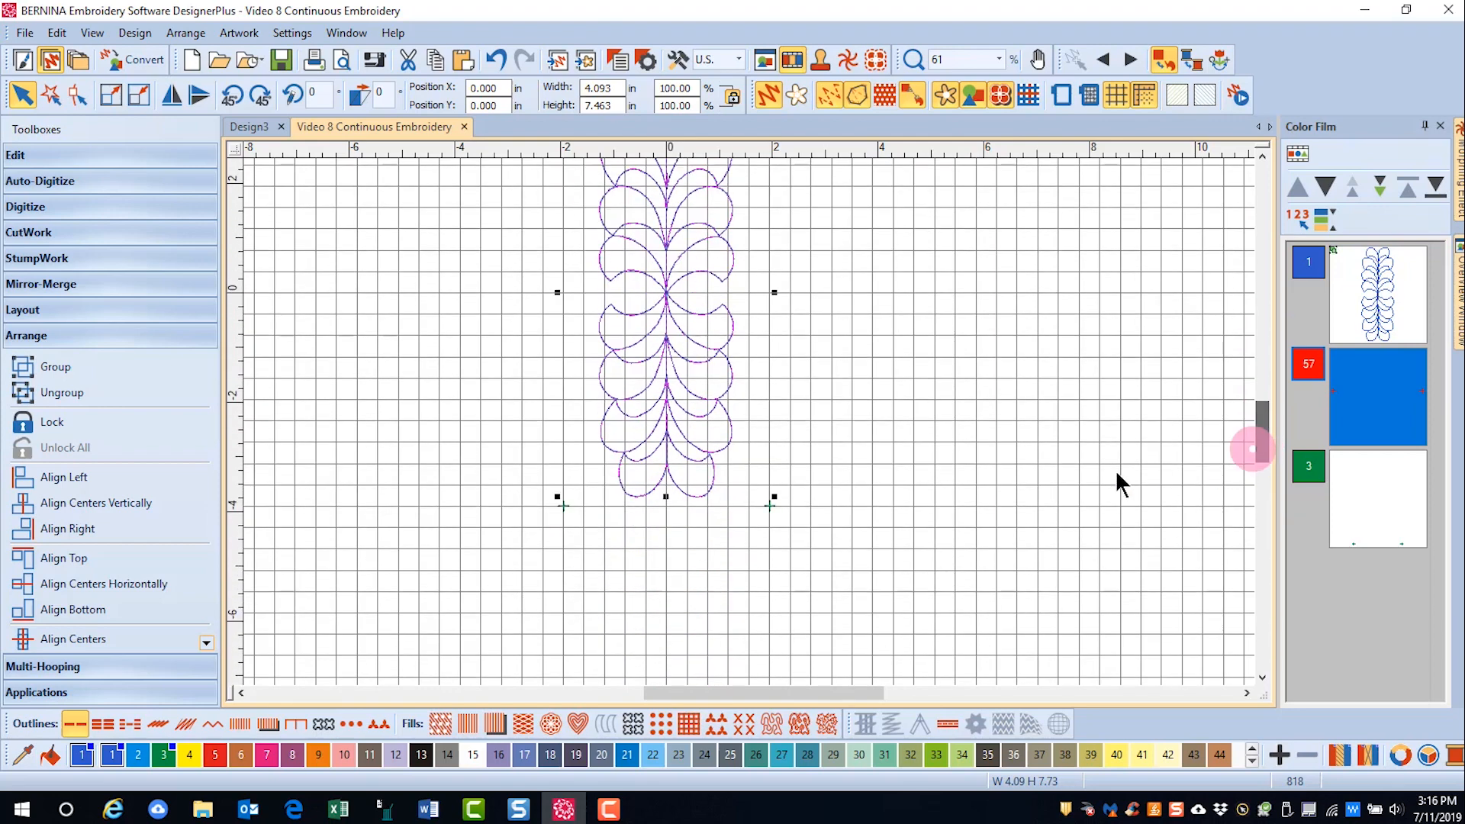
{"action": "left_click", "coordinate": [1102, 482]}
{"action": "left_click", "coordinate": [1387, 518]}
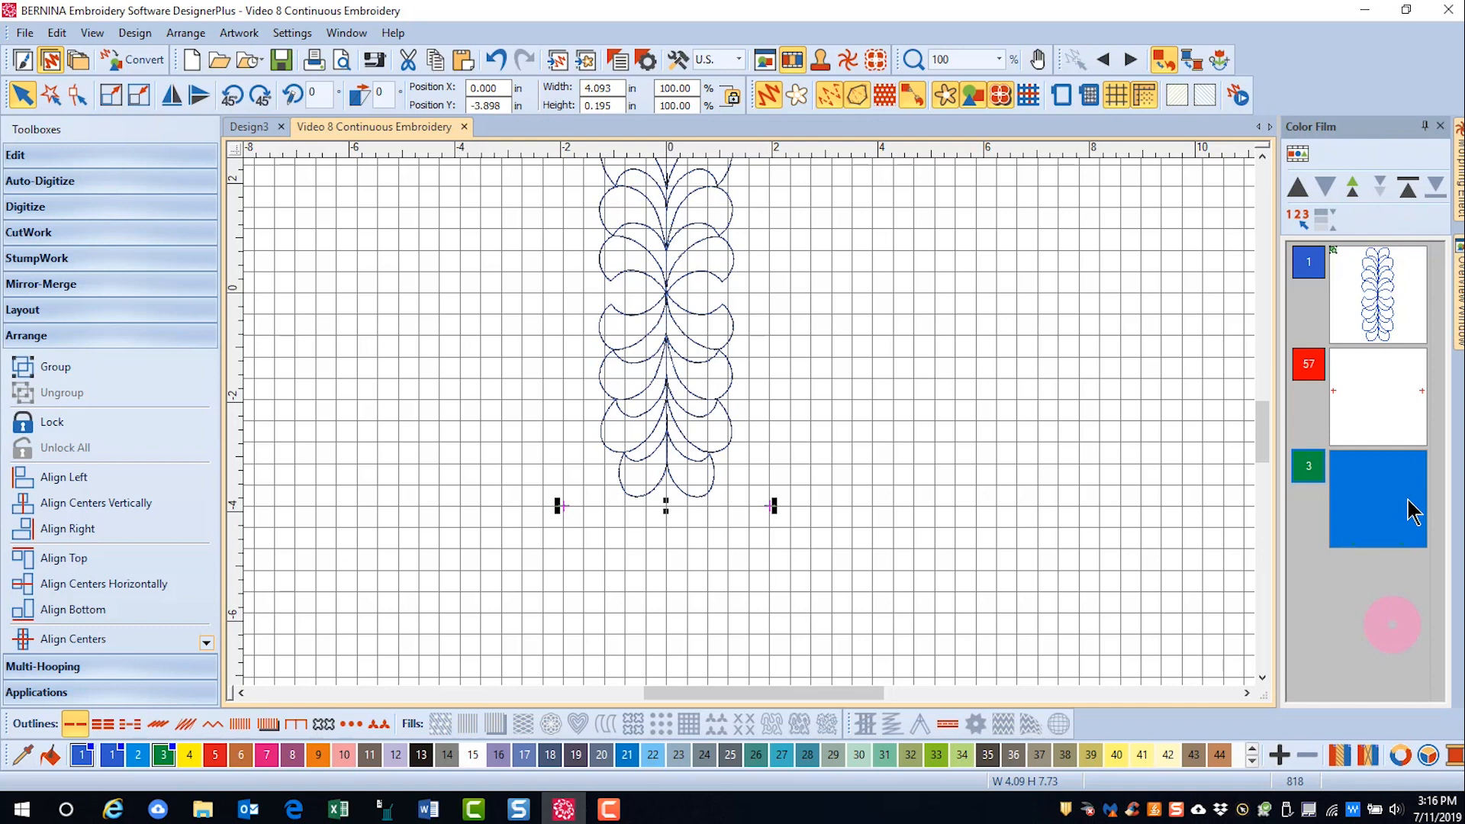
{"action": "left_click", "coordinate": [1394, 319]}
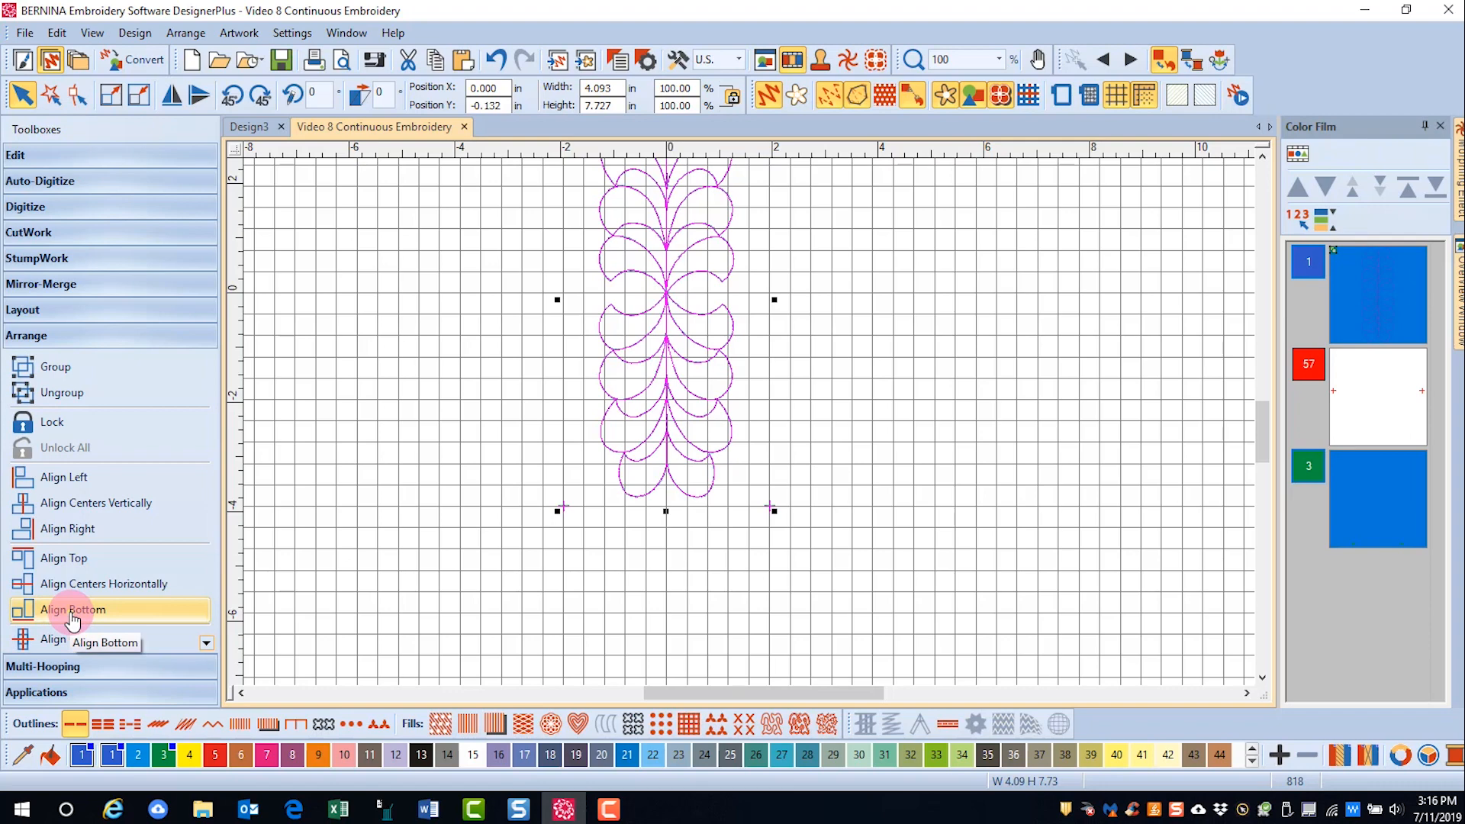
{"action": "left_click", "coordinate": [73, 611]}
{"action": "left_click", "coordinate": [709, 584]}
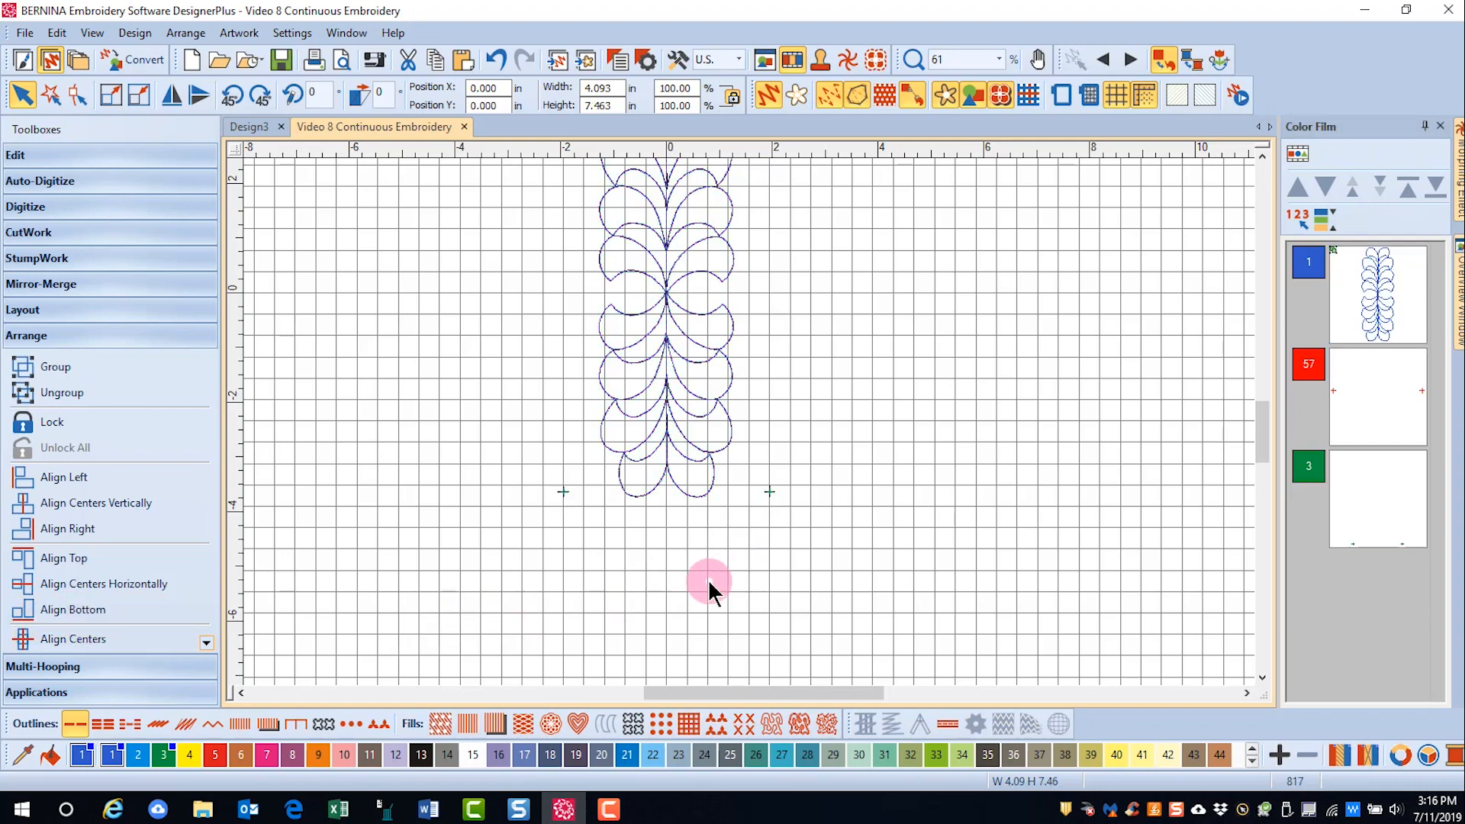
Step: Move the red upper markers to the start of the stitching sequence
{"action": "scroll", "coordinate": [743, 416], "scroll_direction": "up", "scroll_amount": 5}
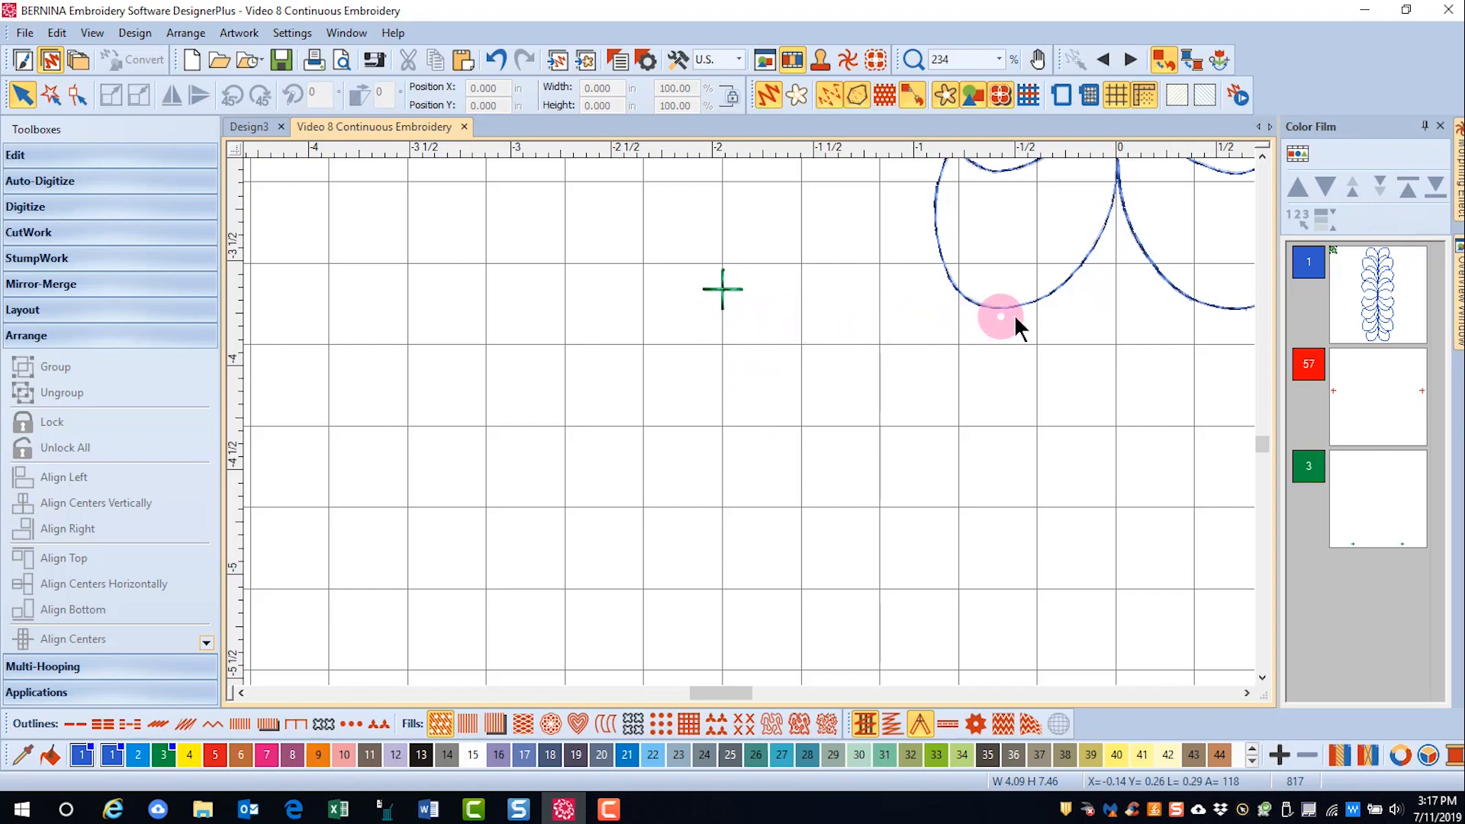
{"action": "scroll", "coordinate": [748, 419], "scroll_direction": "down", "scroll_amount": 5}
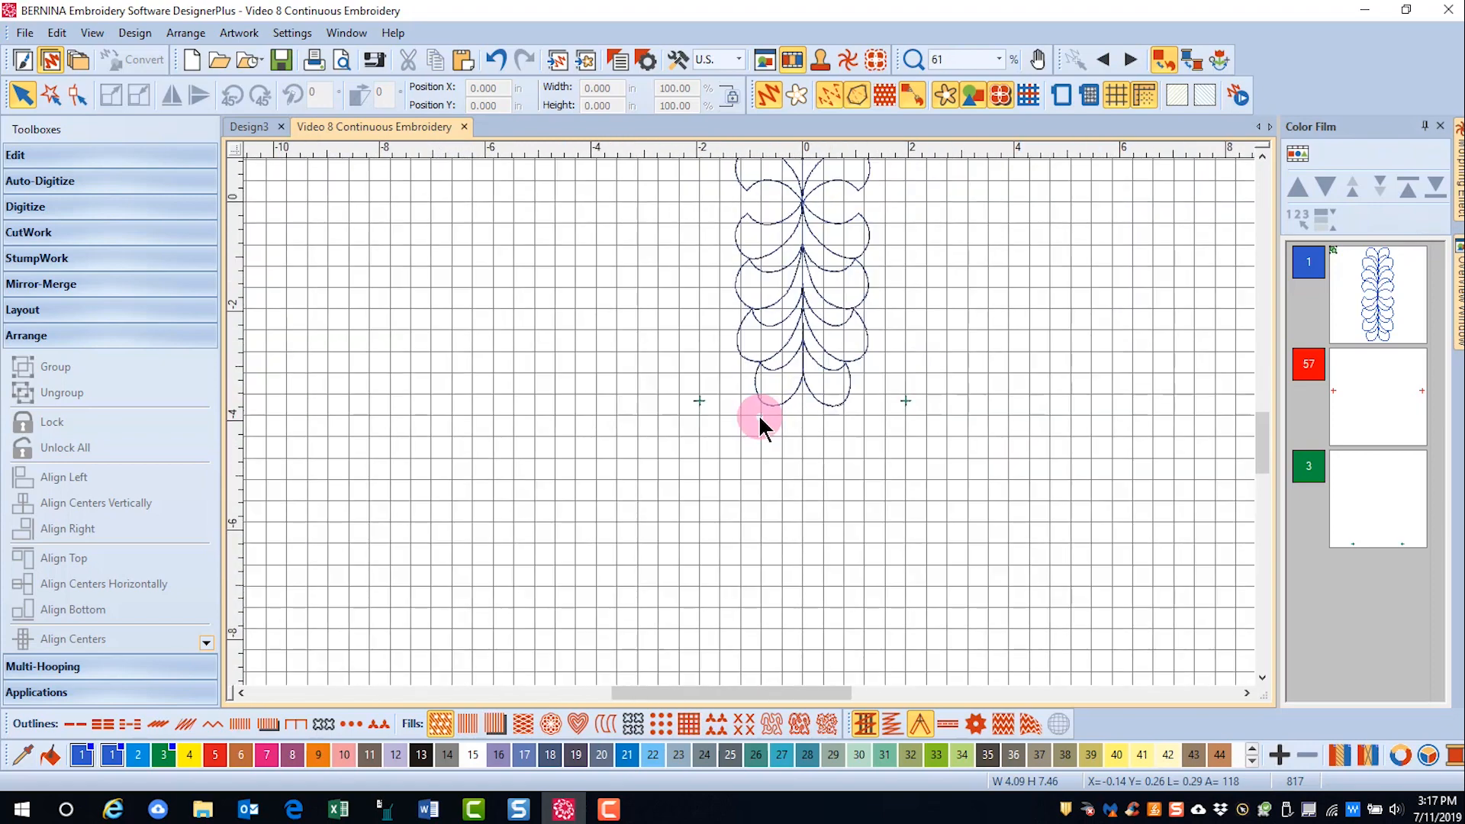
{"action": "left_click_drag", "start_coordinate": [1262, 439], "coordinate": [1262, 419]}
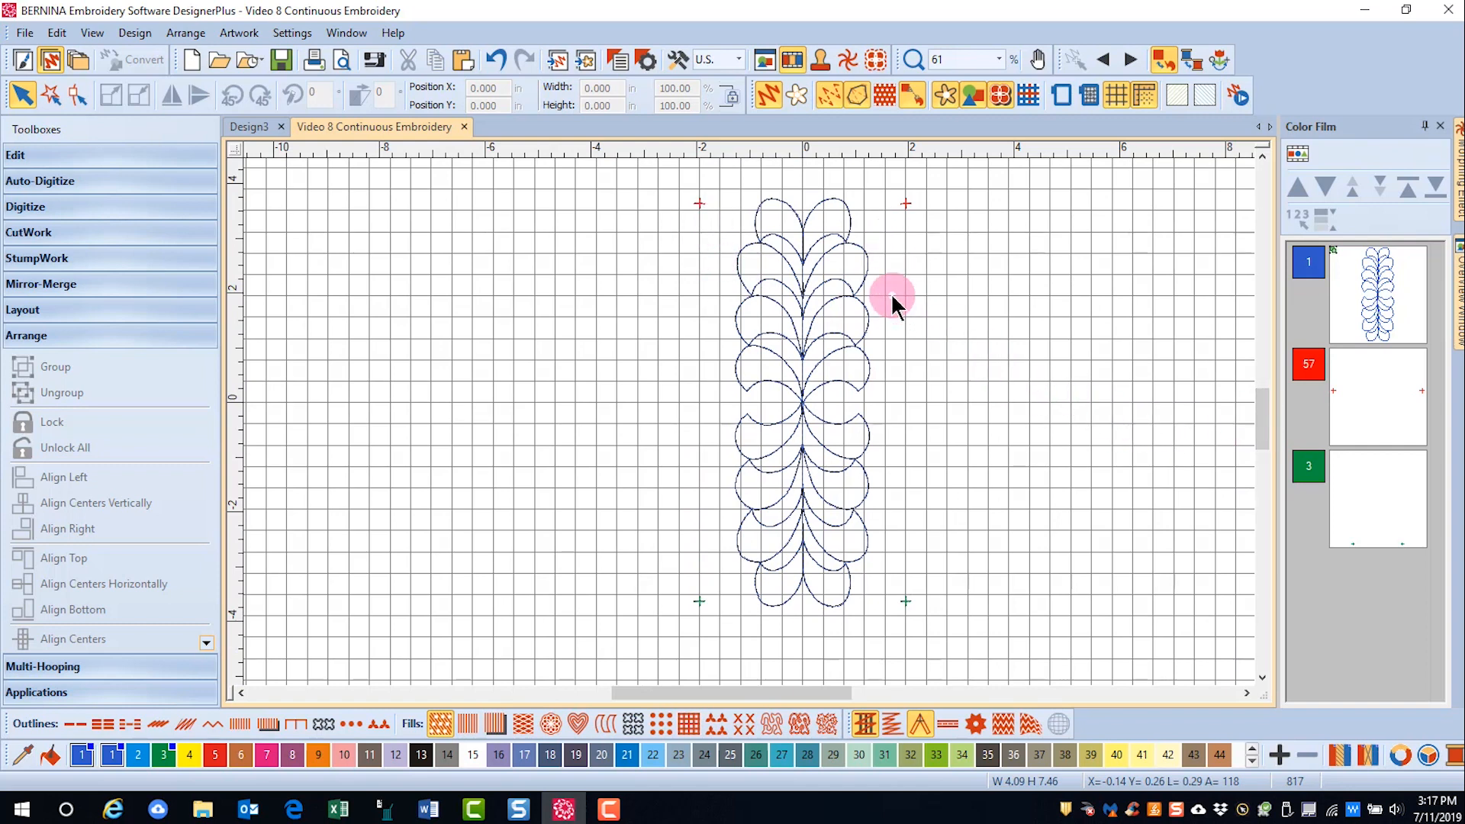
{"action": "left_click", "coordinate": [1375, 423]}
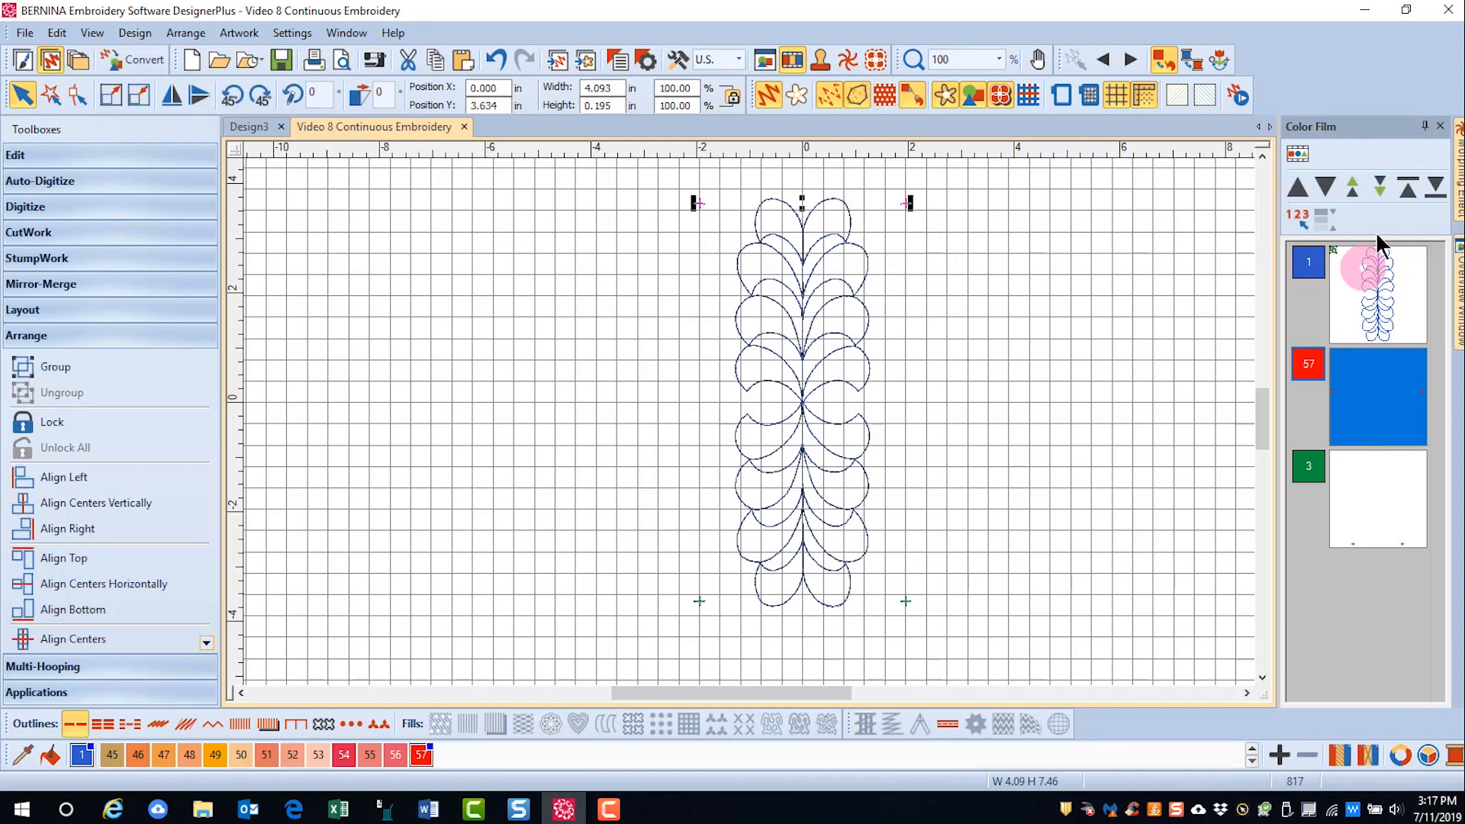
{"action": "left_click", "coordinate": [1409, 191]}
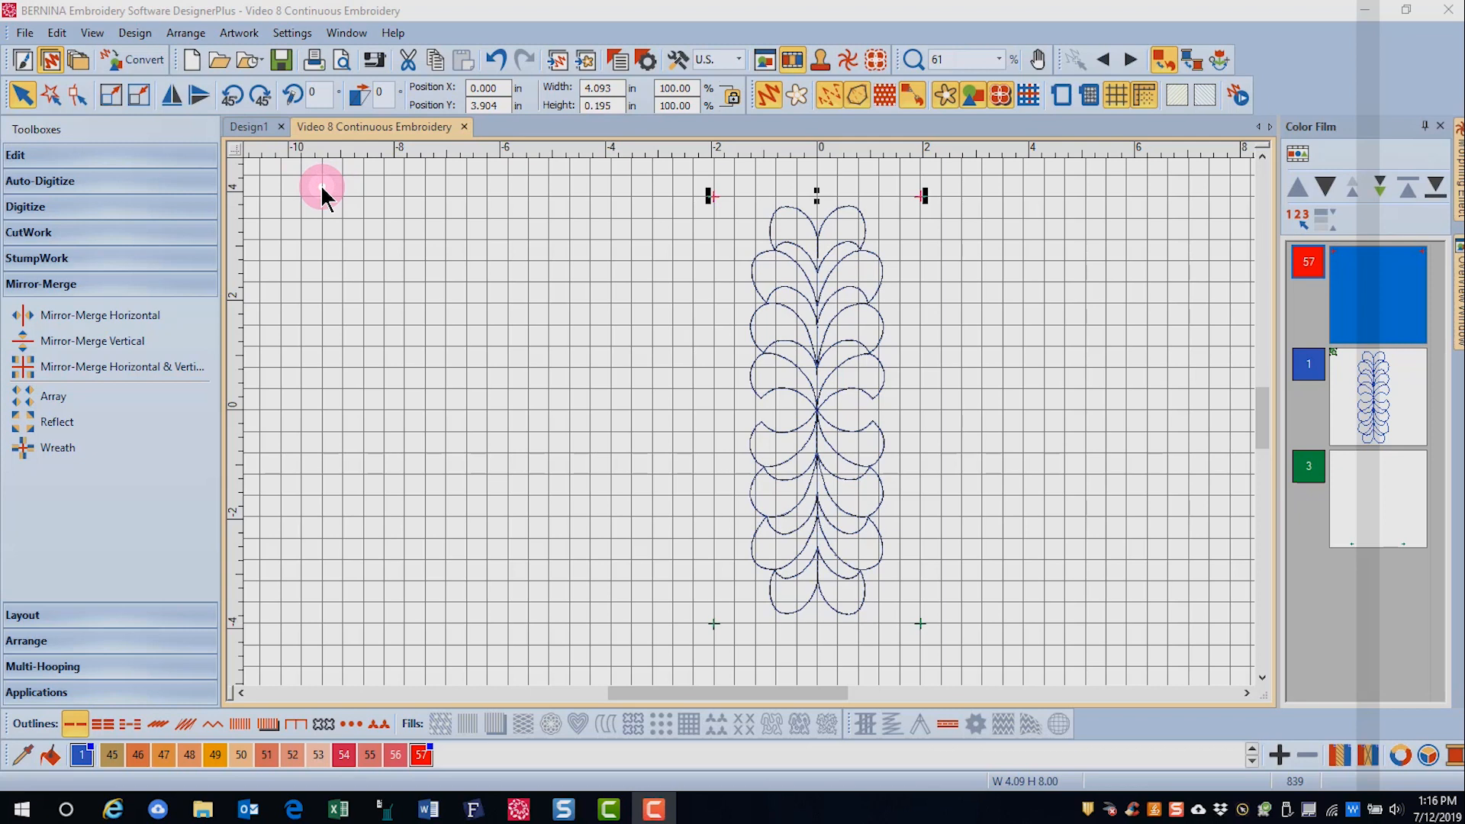
Step: Set the start needle position to the first stitch of the design and the end needle position to the last stitch
{"action": "left_click", "coordinate": [137, 35]}
{"action": "left_click", "coordinate": [170, 101]}
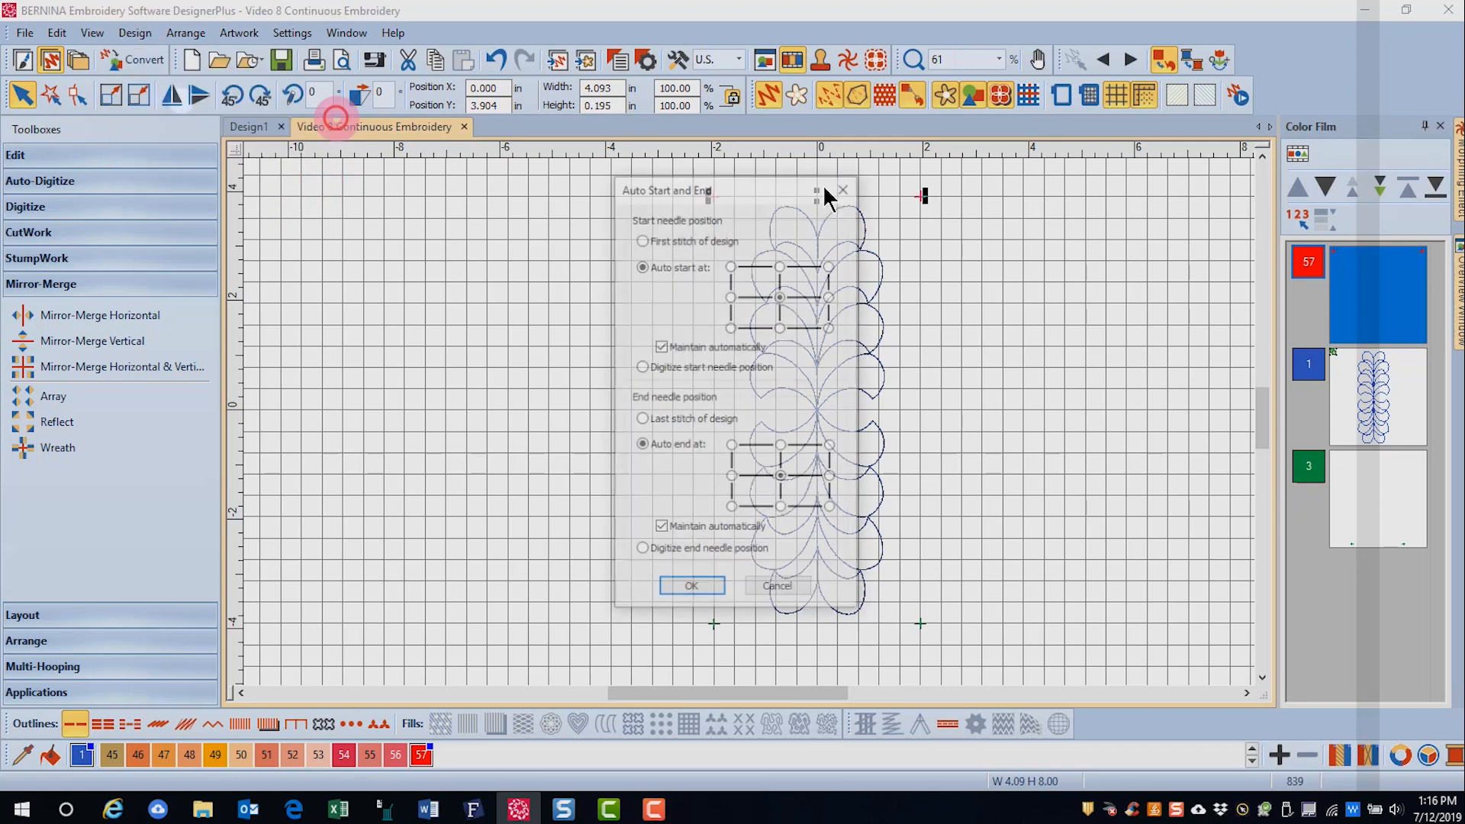
{"action": "left_click", "coordinate": [666, 240]}
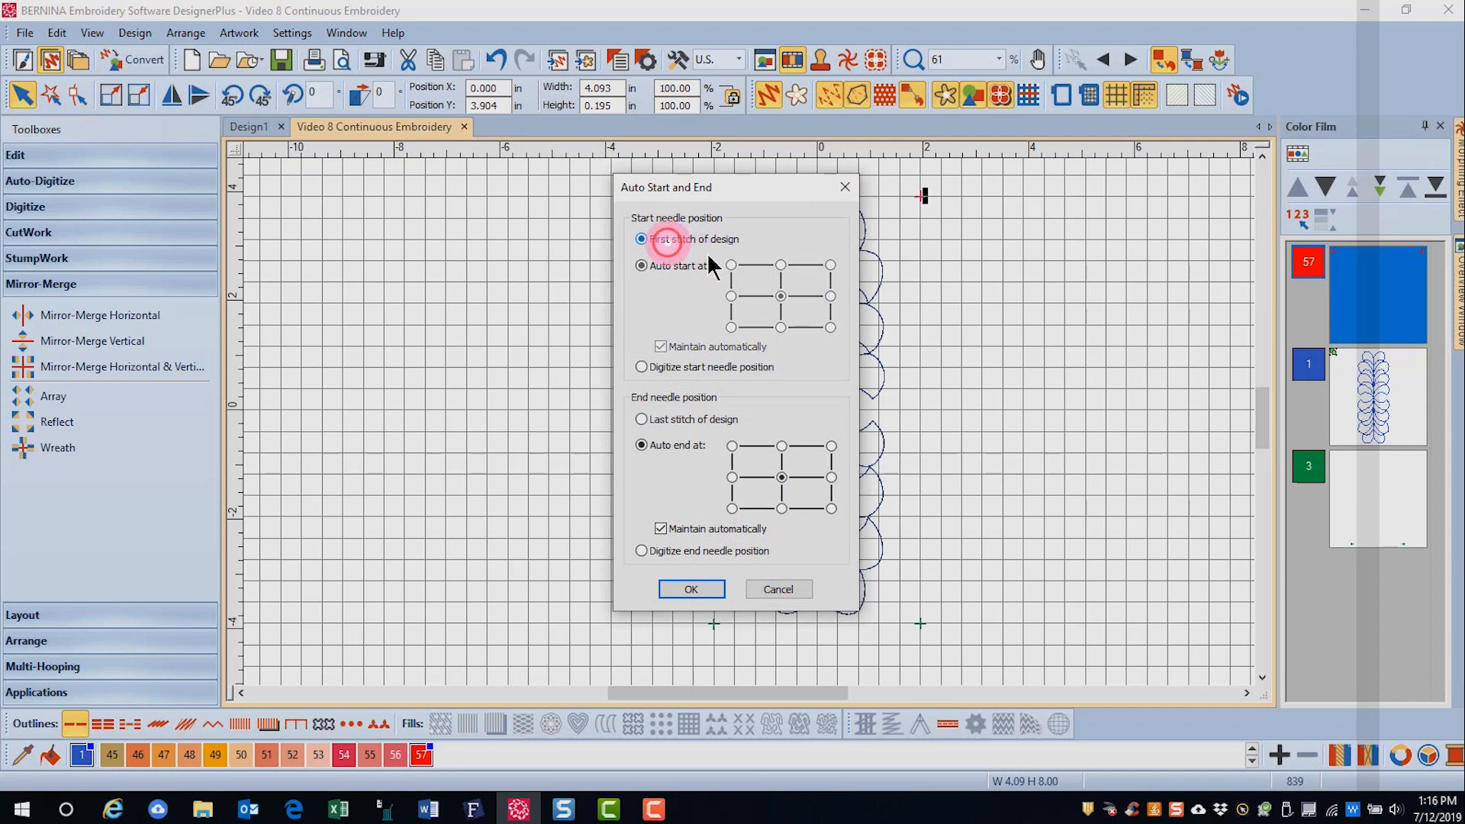
{"action": "left_click", "coordinate": [661, 420]}
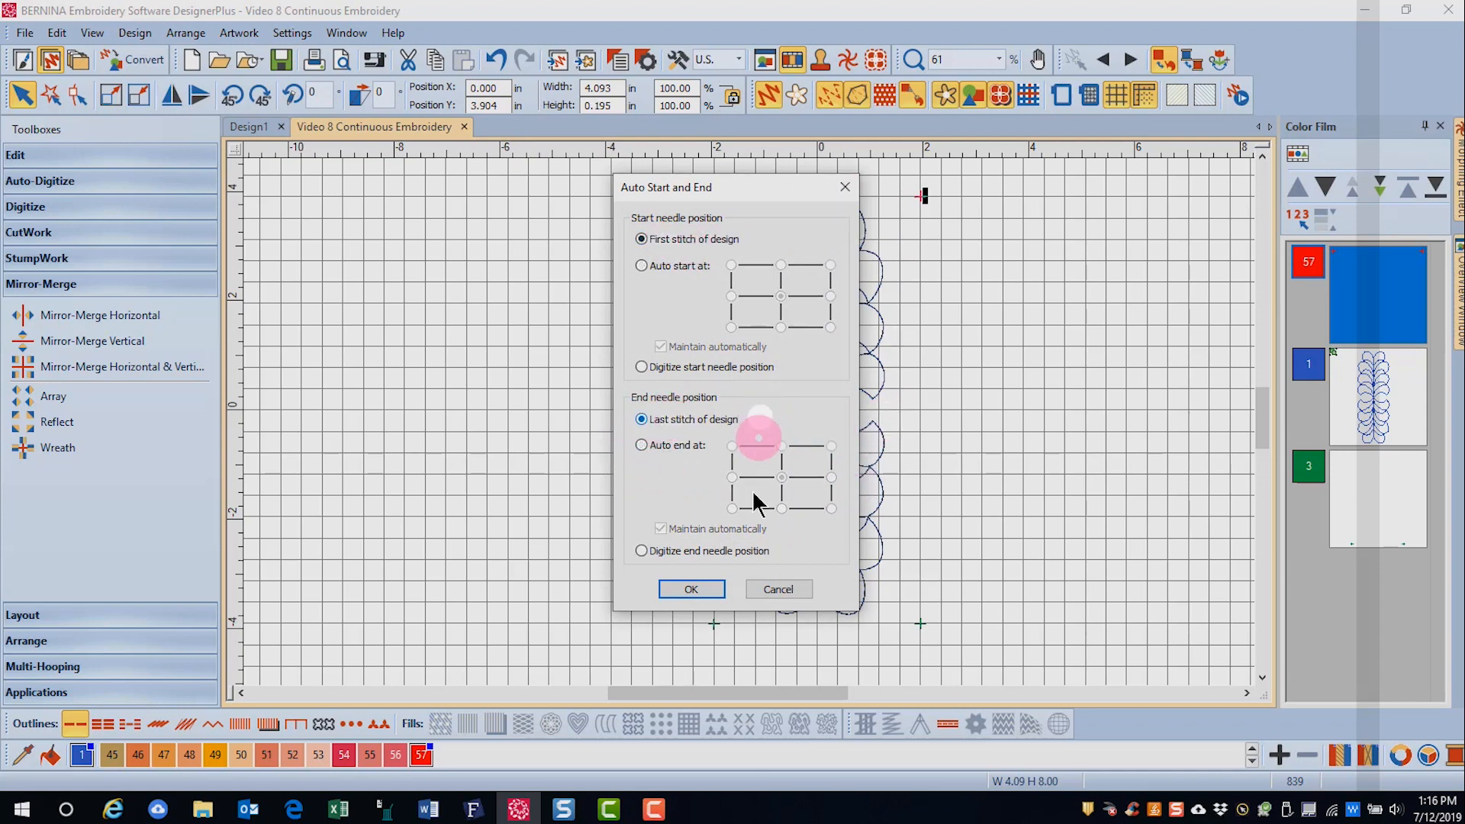
{"action": "left_click", "coordinate": [706, 594]}
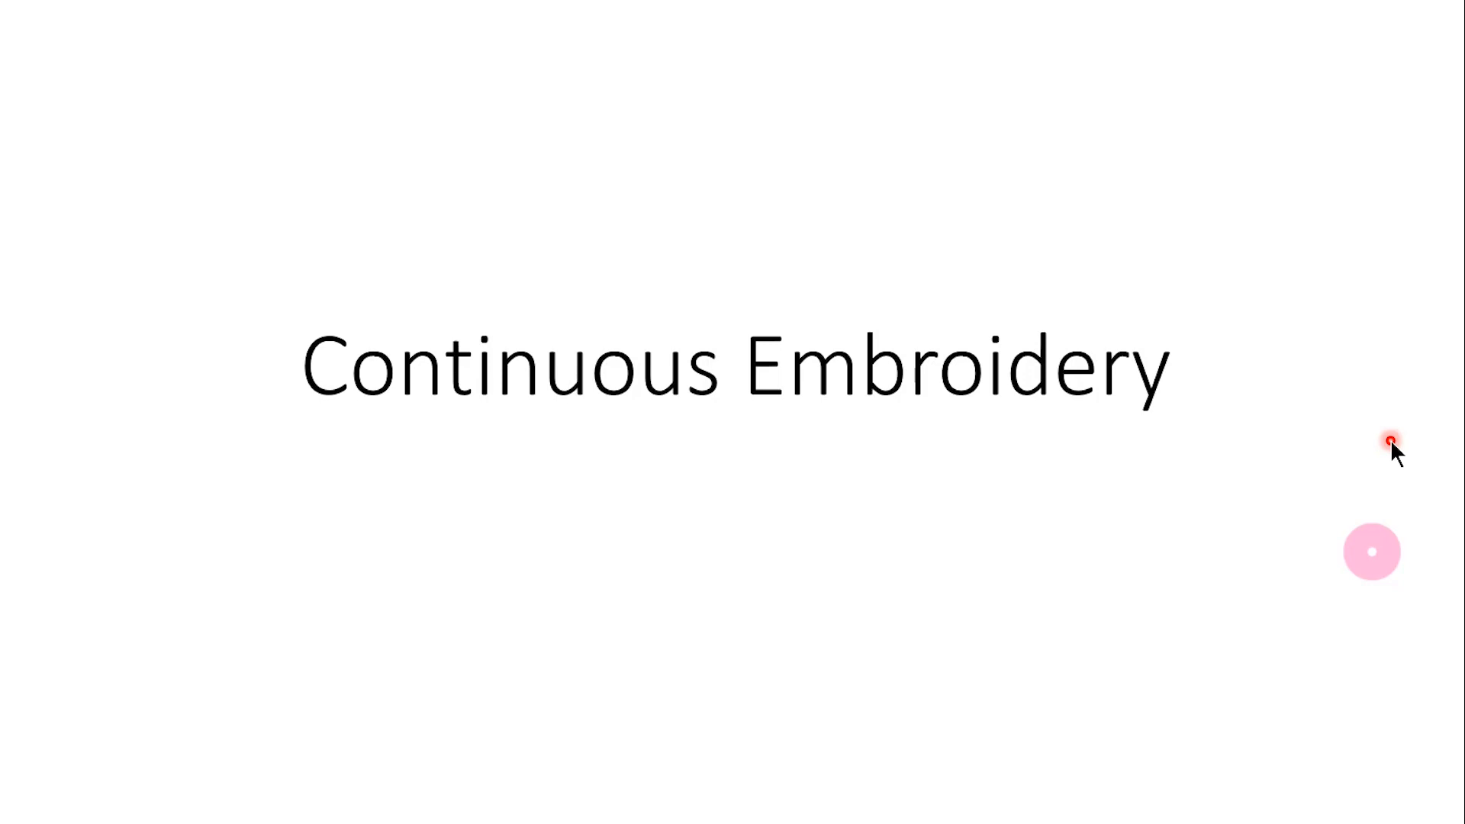
{"action": "left_click", "coordinate": [1390, 440]}
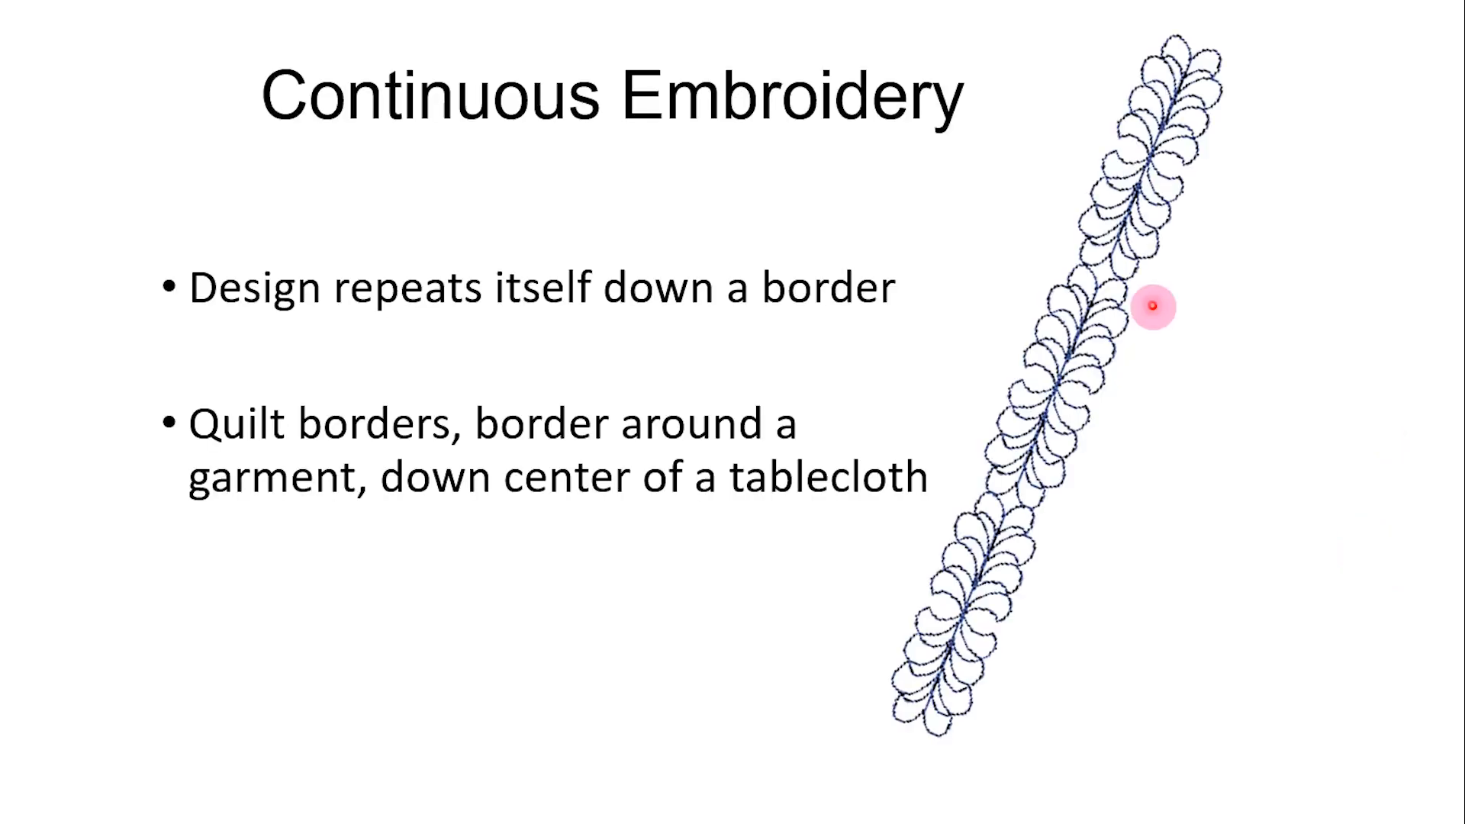